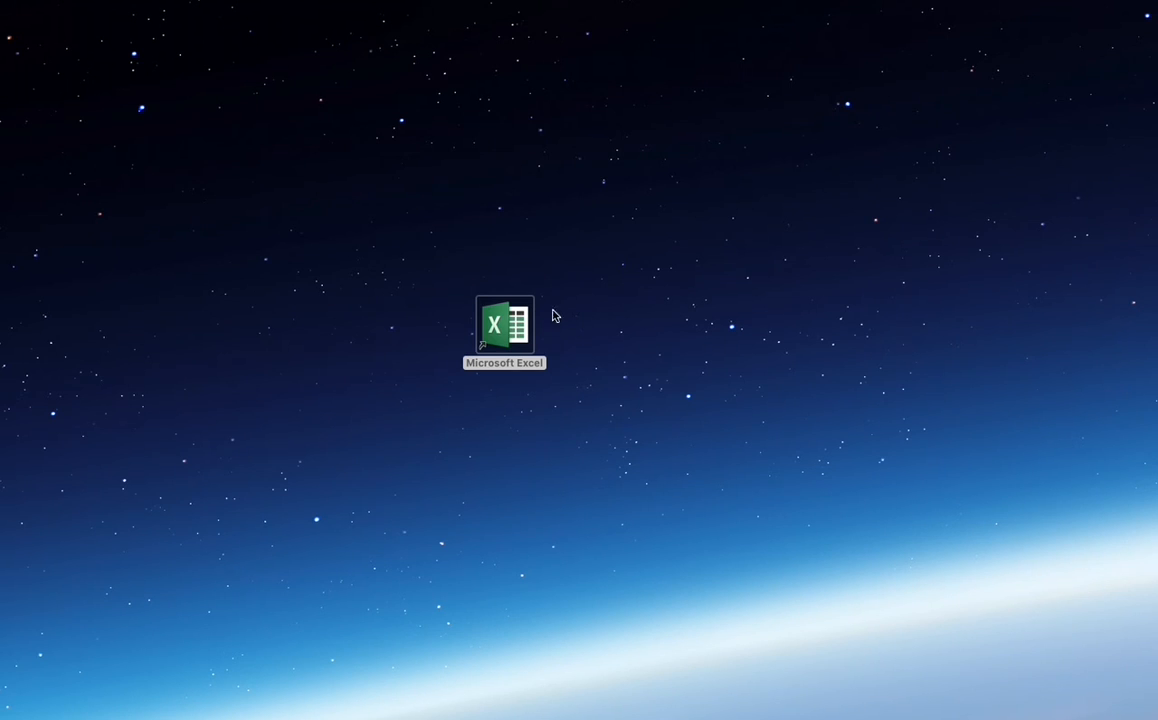
Launch Microsoft Excel and open the recent workbook Book1 from the Desktop
double_click(505, 325)
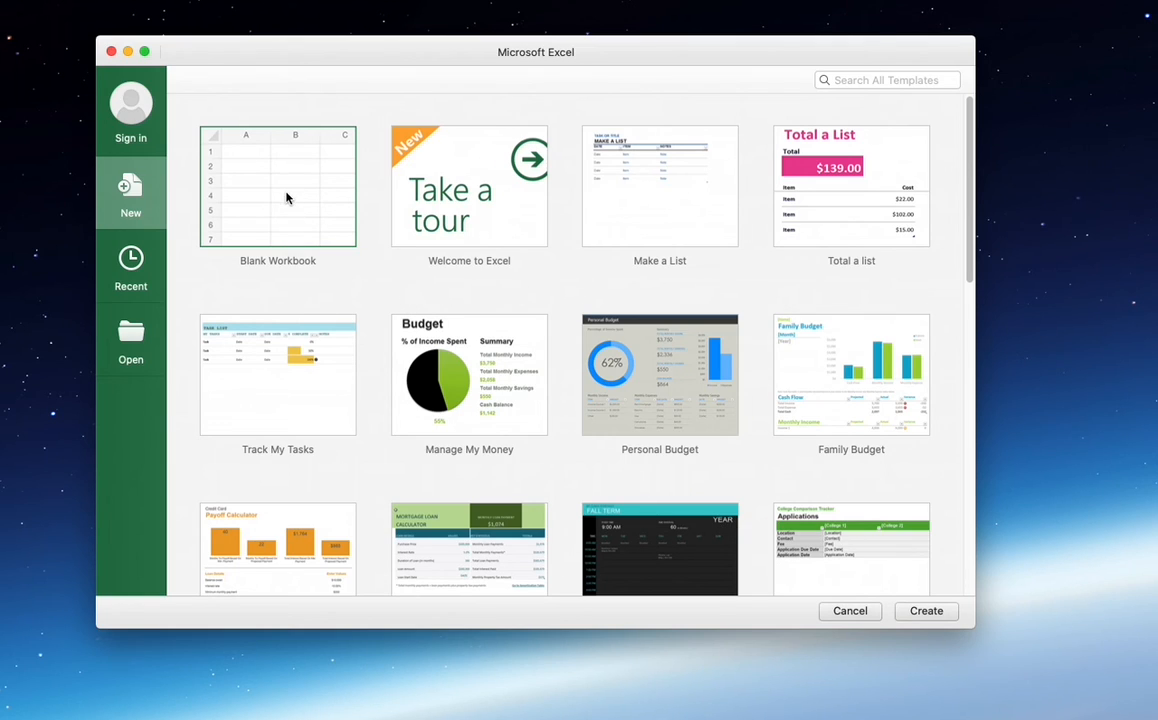
left_click(143, 193)
left_click(131, 268)
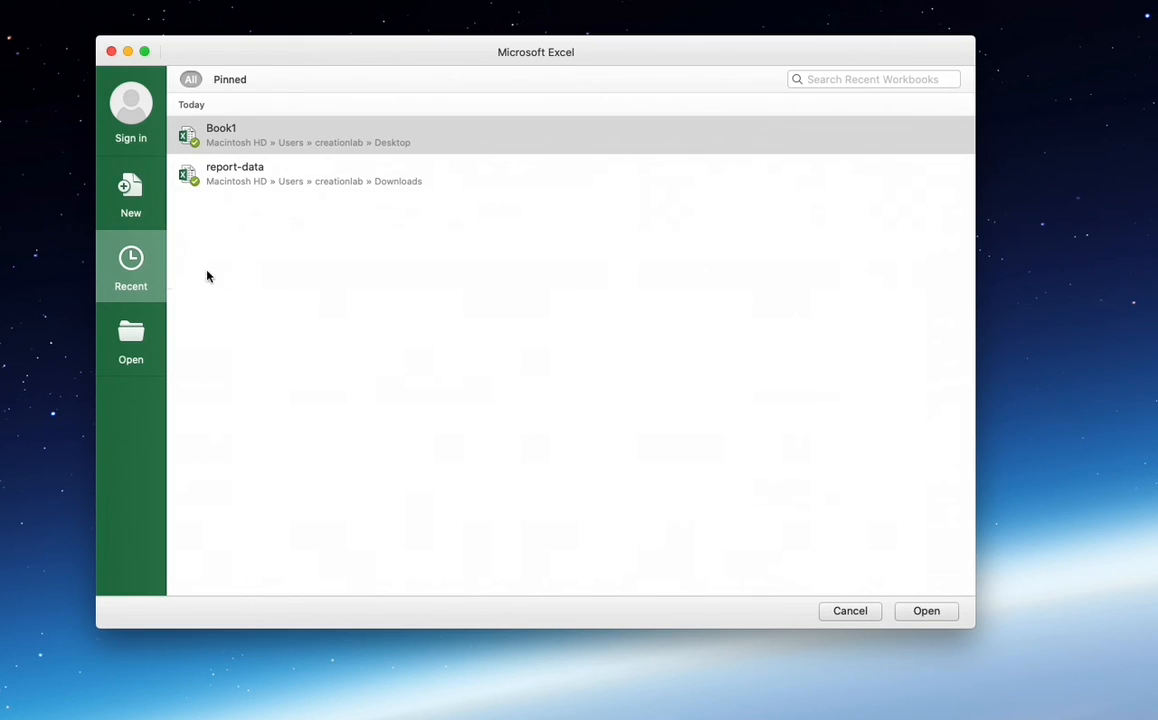
double_click(255, 145)
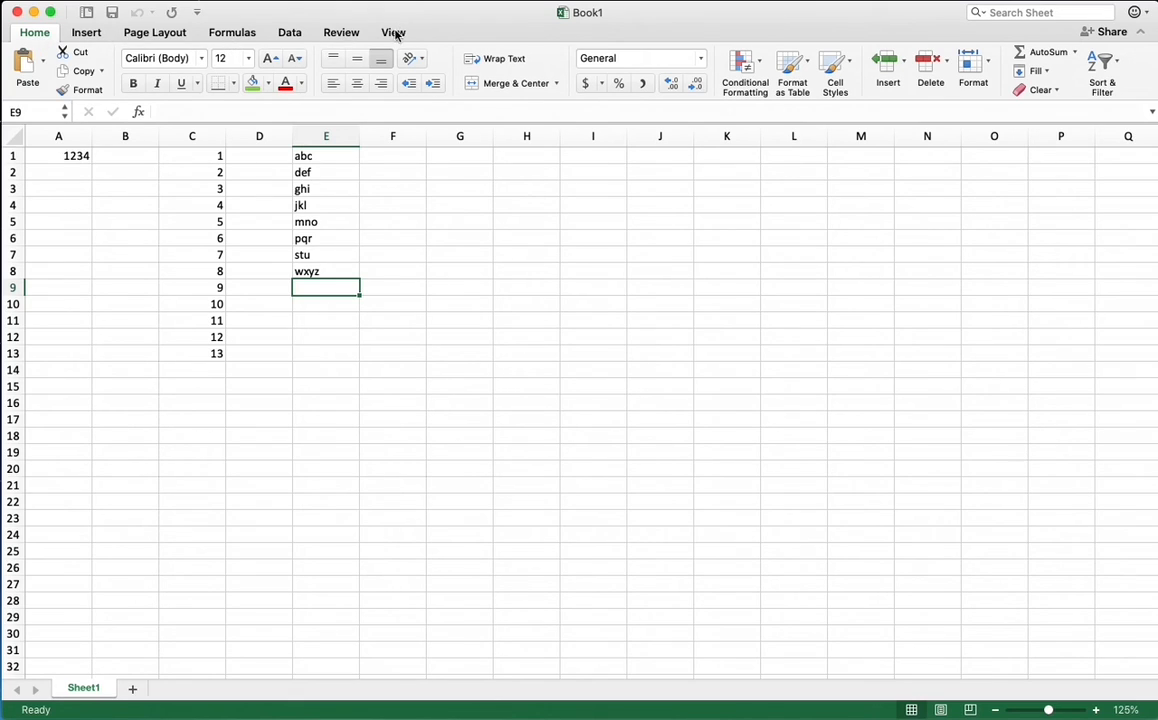
left_click(84, 34)
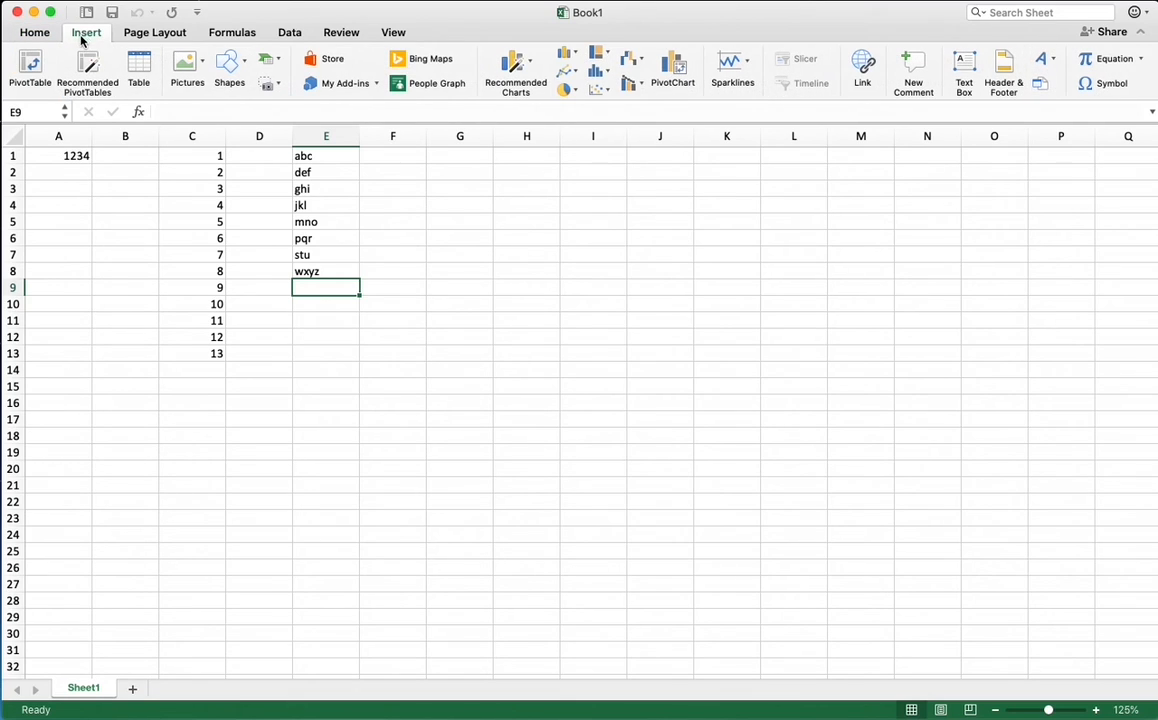
left_click(154, 37)
left_click(241, 38)
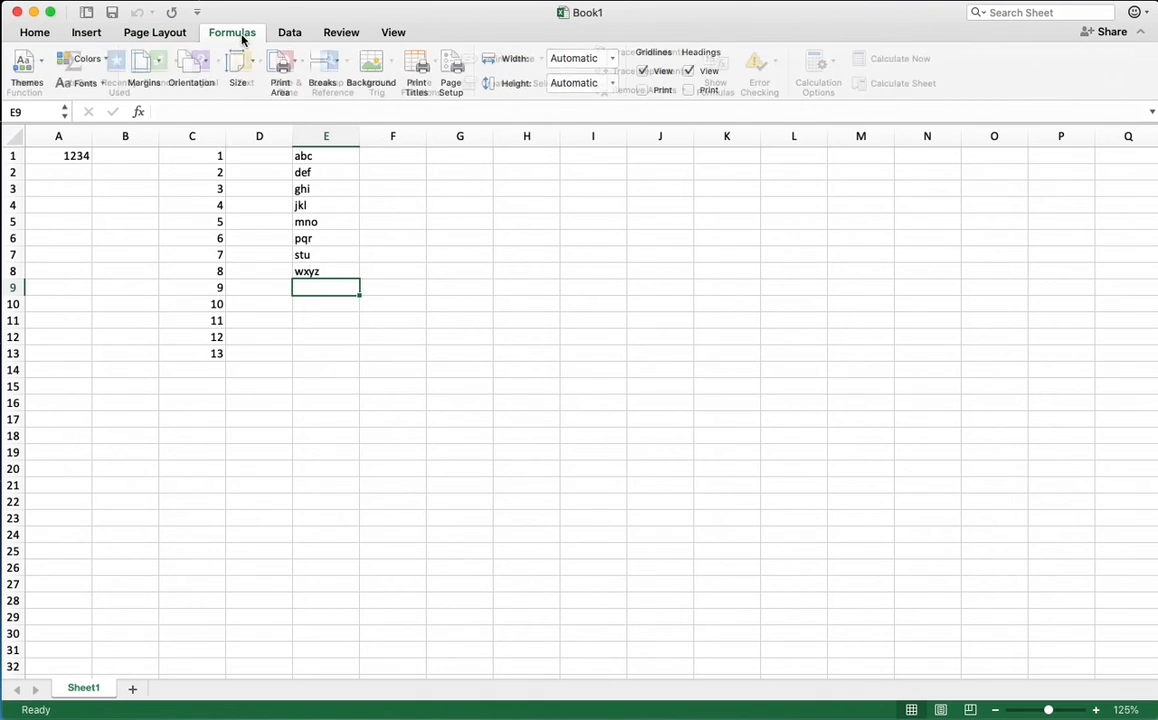
left_click(289, 36)
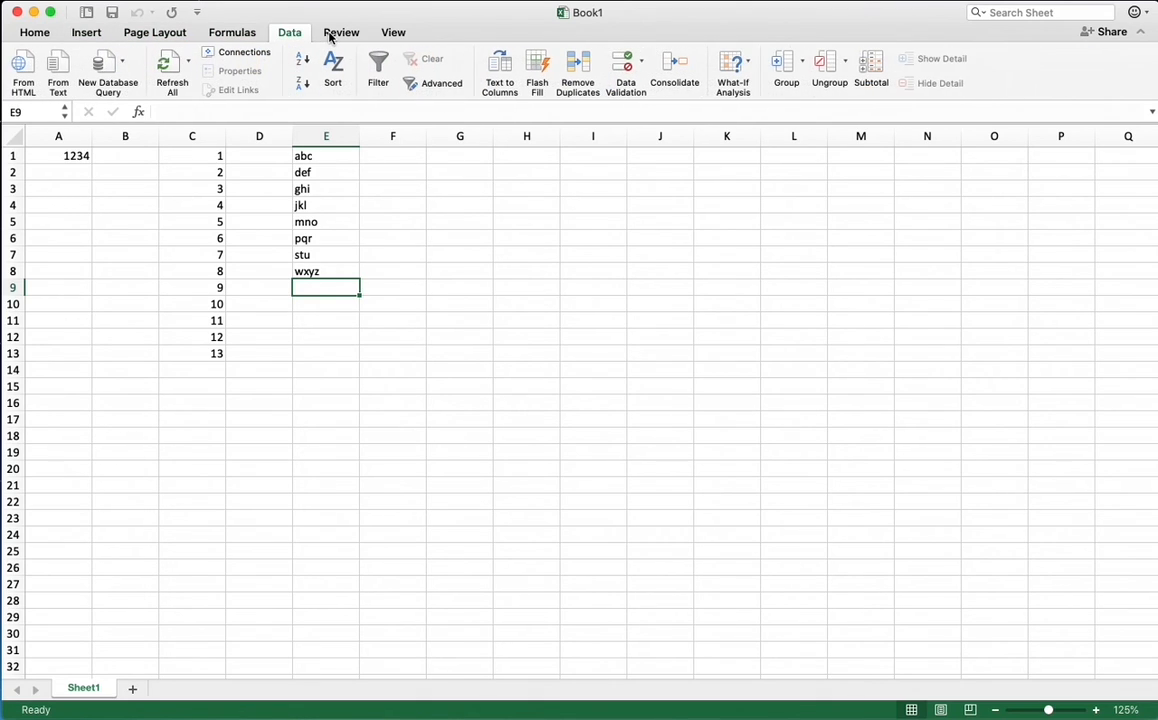
left_click(334, 36)
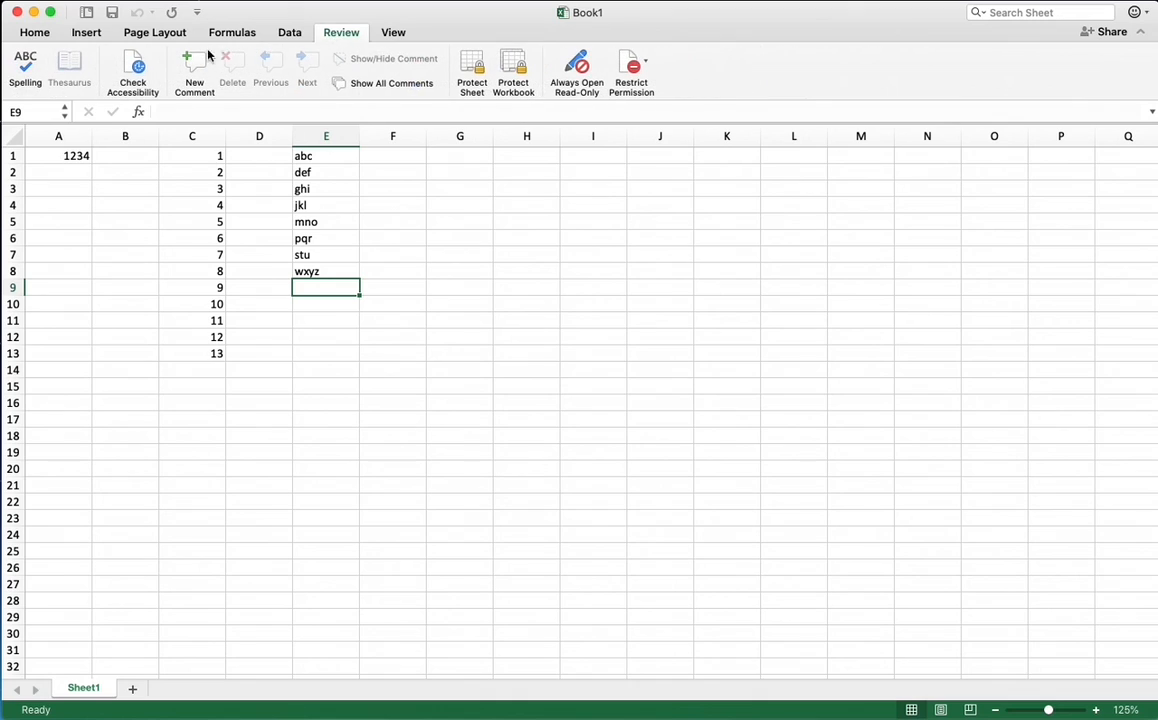
left_click(41, 38)
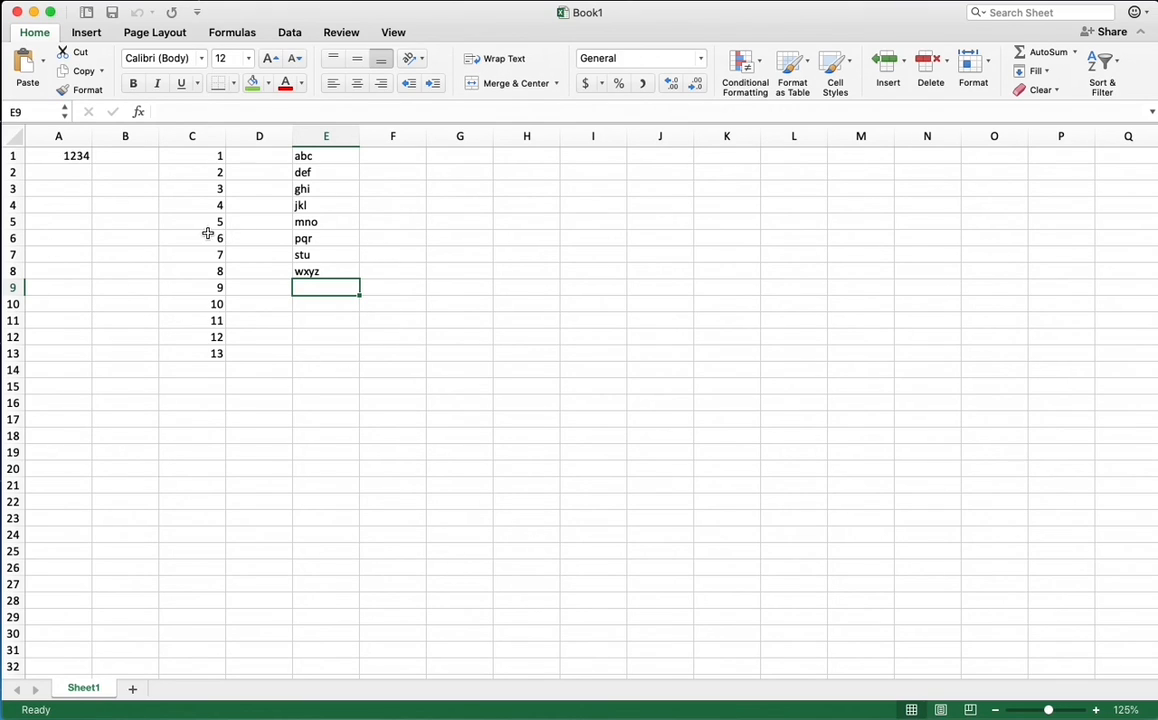
left_click(137, 227)
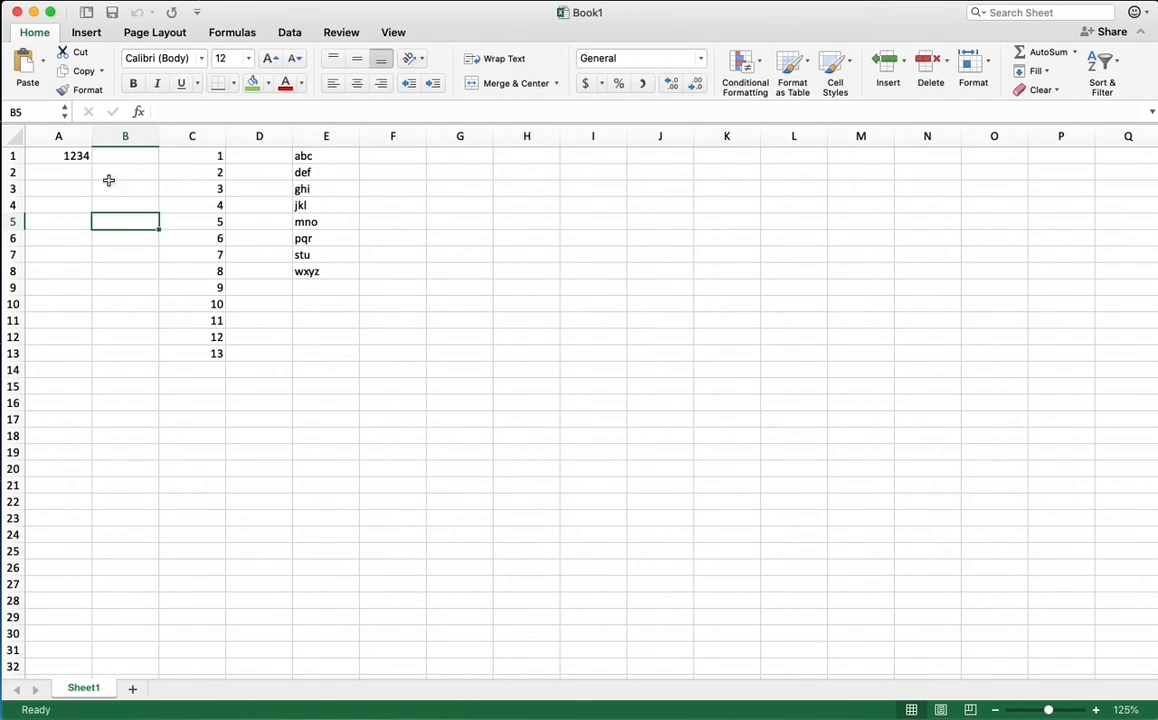
left_click(119, 269)
left_click(97, 223)
left_click(74, 200)
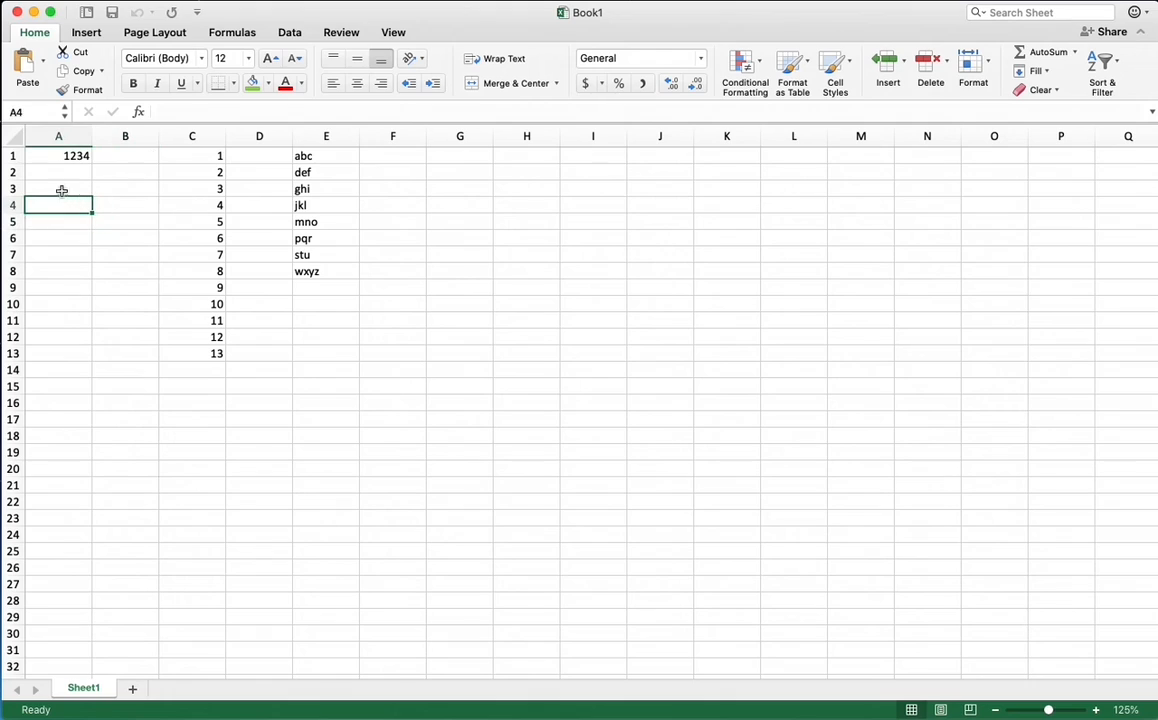
left_click(127, 232)
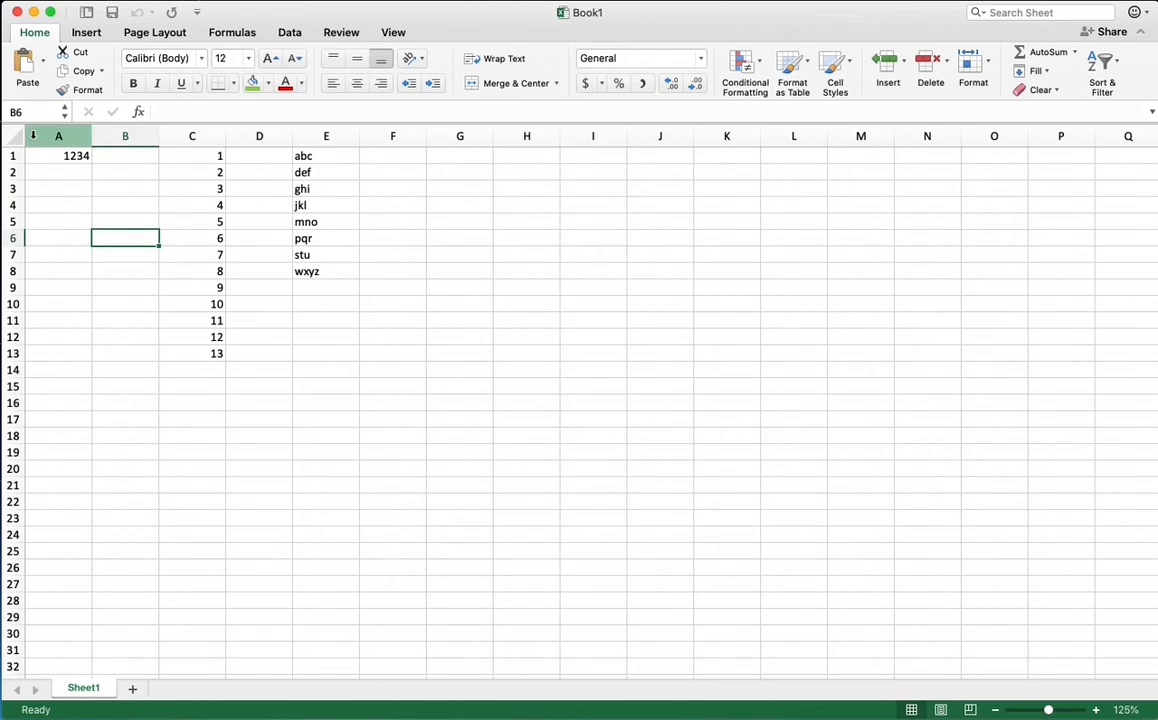
left_click(350, 304)
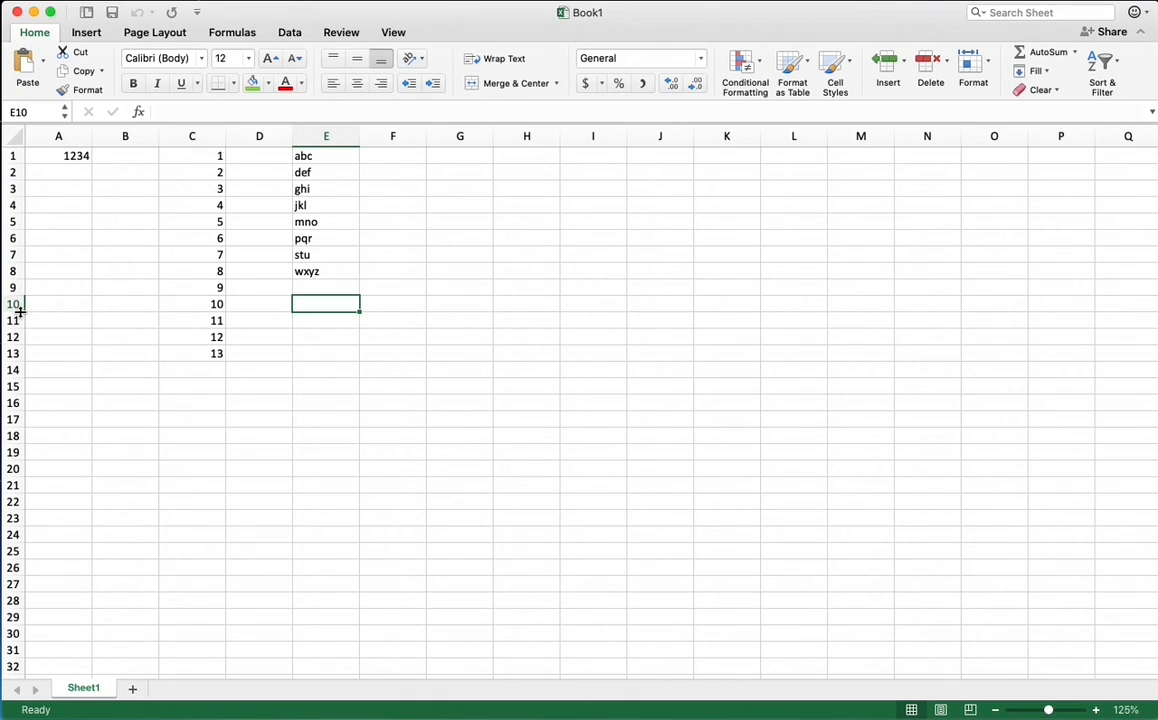
left_click(79, 184)
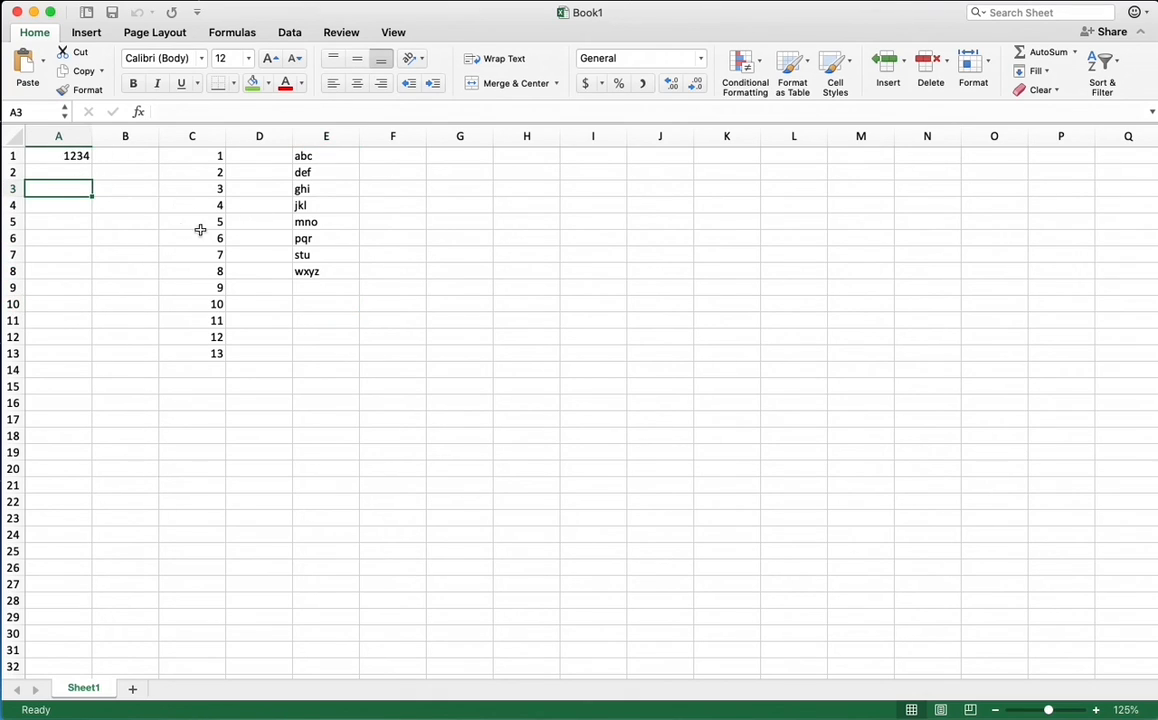
Inspect the content of cell A1 in the formula bar, then leave editing by selecting cell C13
left_click(72, 157)
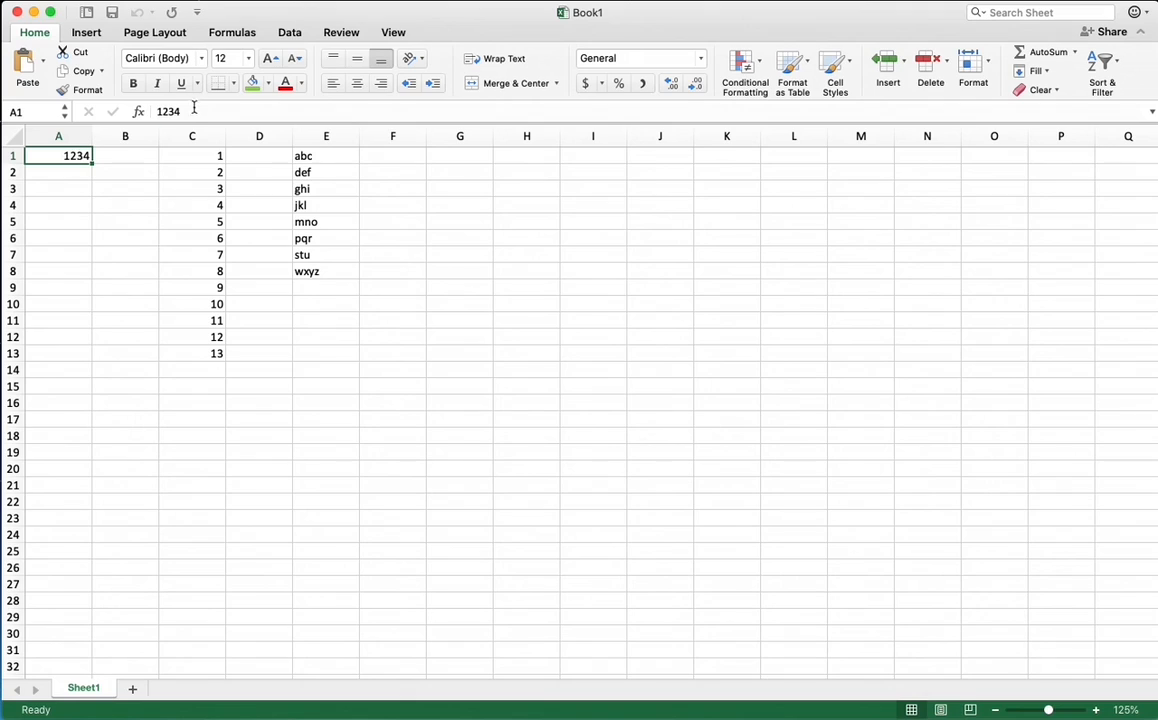
left_click(178, 109)
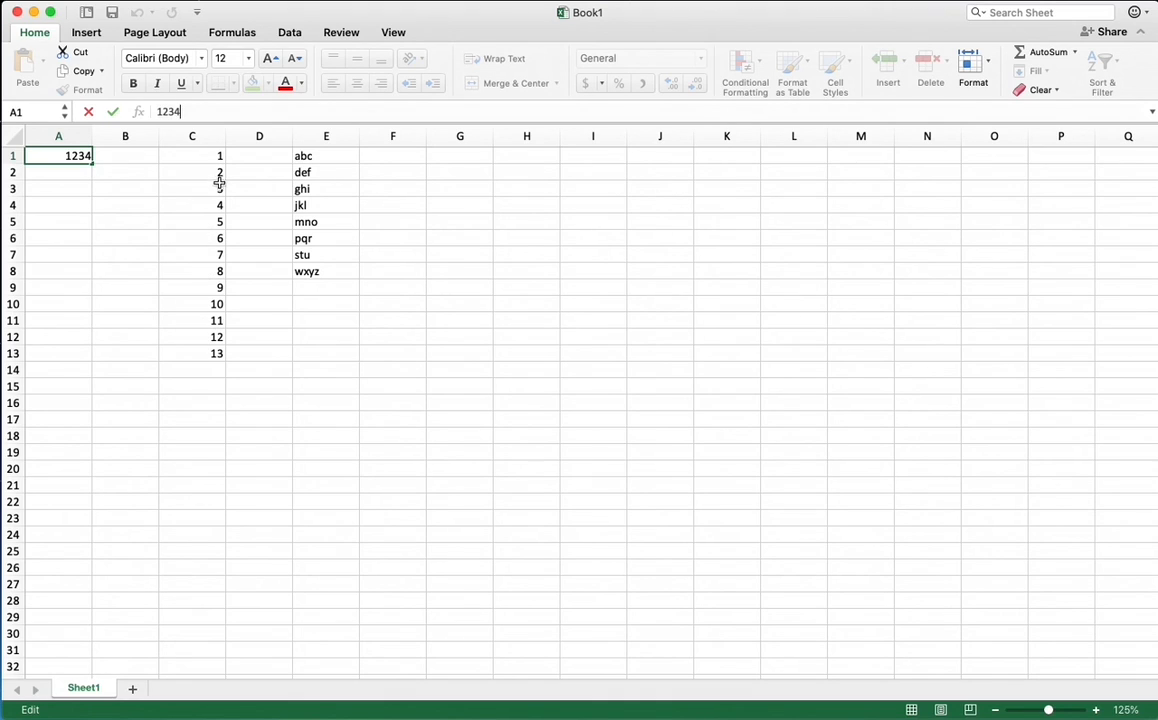
left_click(190, 352)
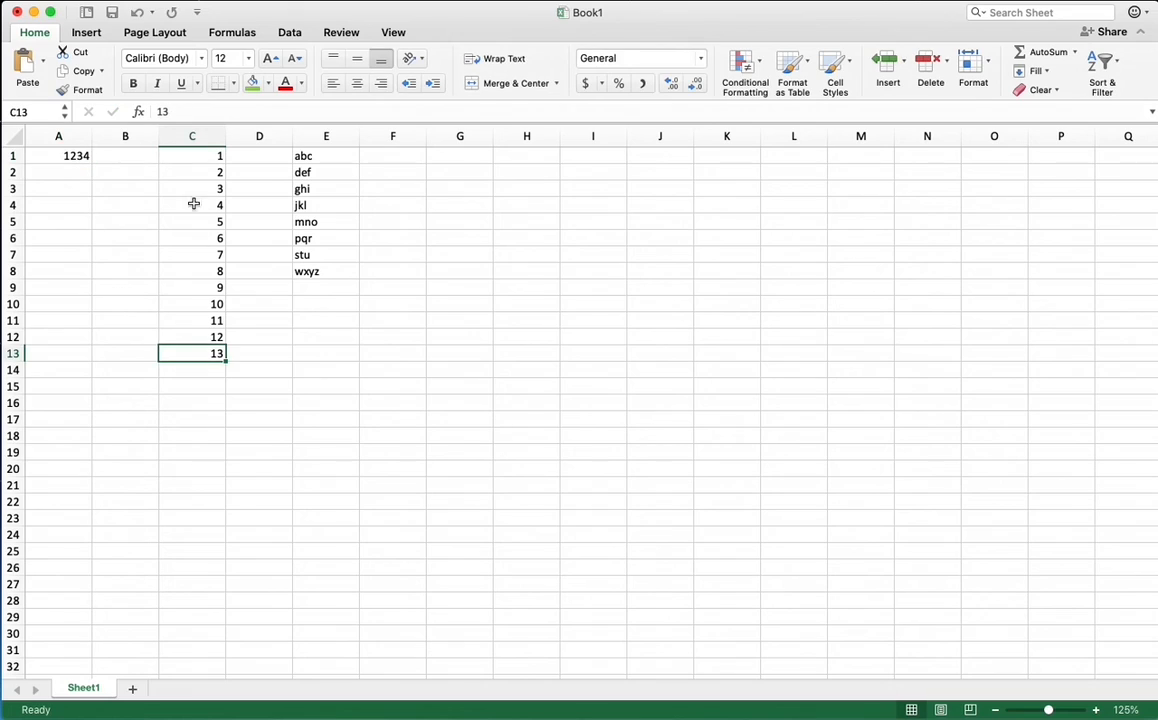
Total the numbers in C1:C13 with AutoSum in cell C14 and check the resulting formula
left_click_drag(217, 155, 215, 371)
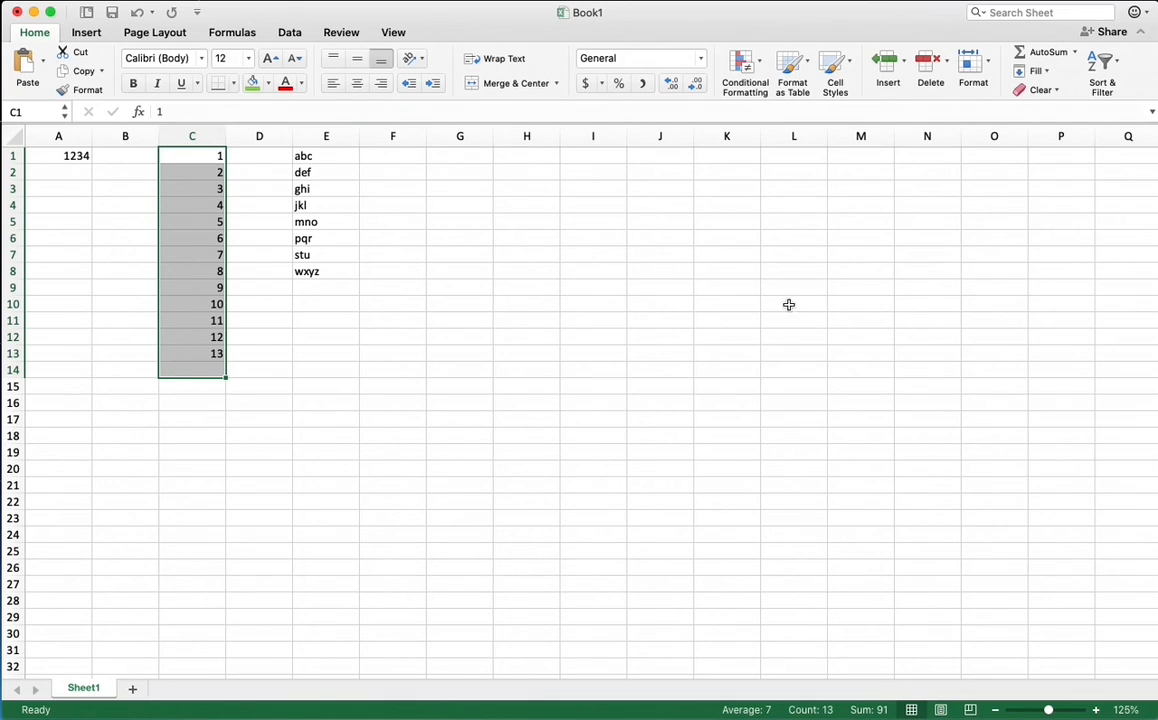
left_click(1030, 53)
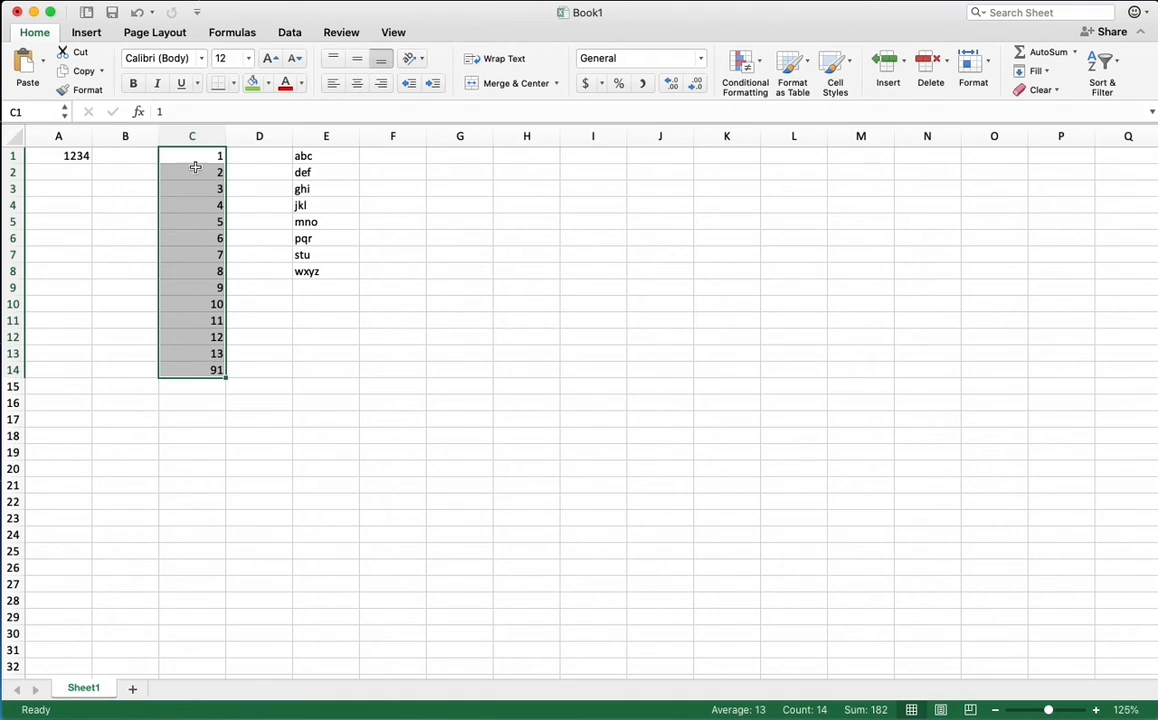
left_click(207, 365)
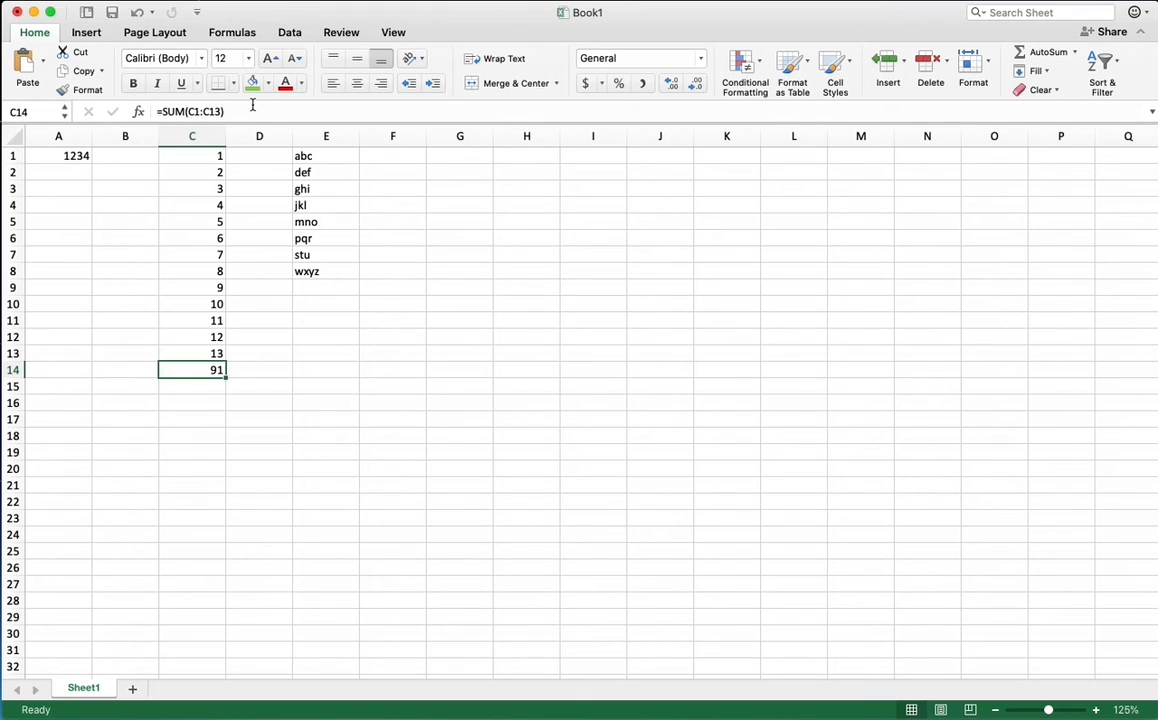
Enter the formula =sum(c1:C14) in cell C15 and compare it with the formula in C14
left_click(214, 386)
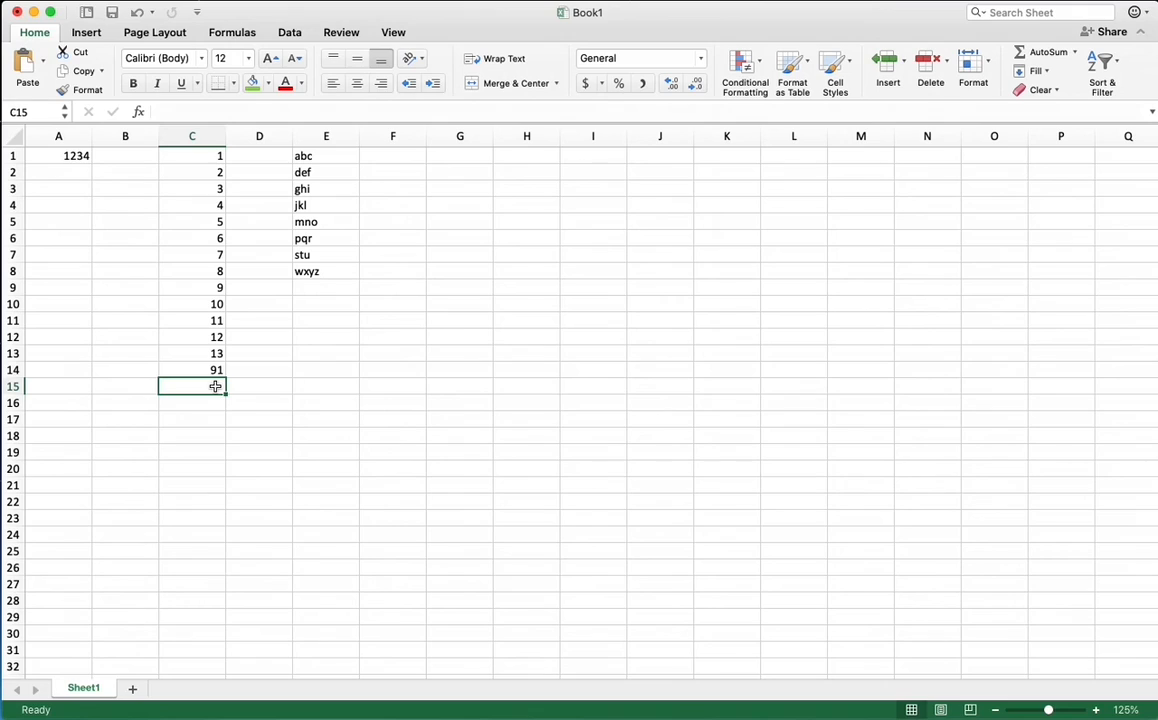
type("=")
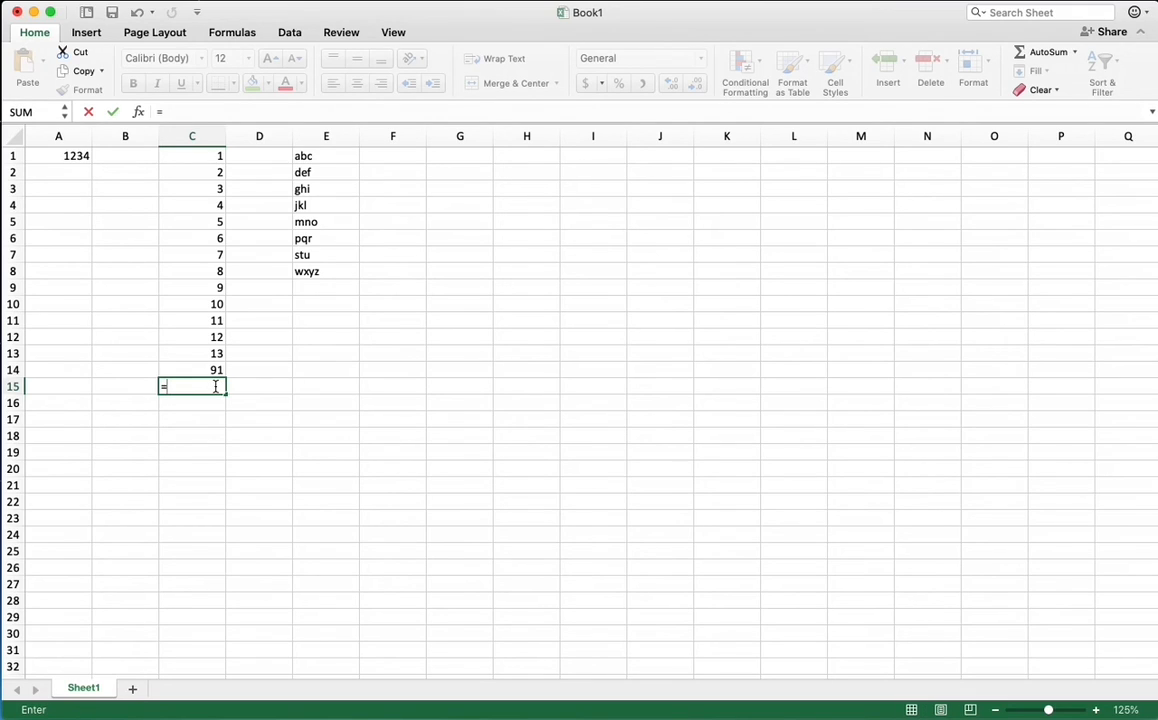
type("sum")
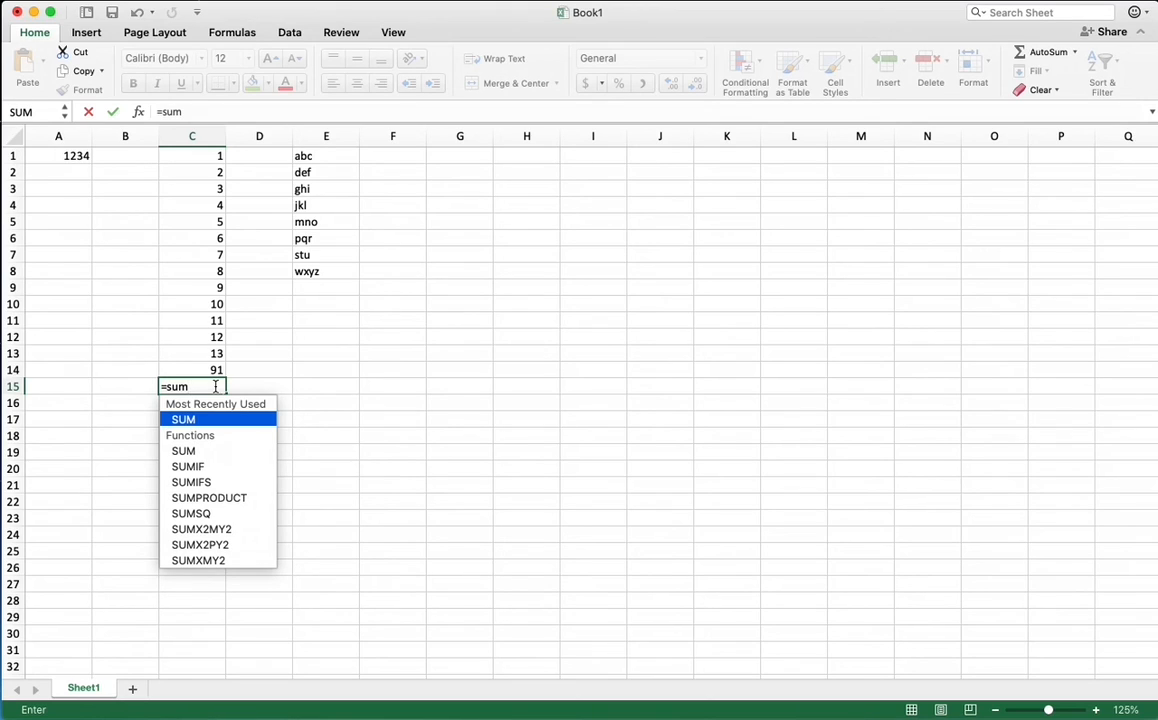
type("(")
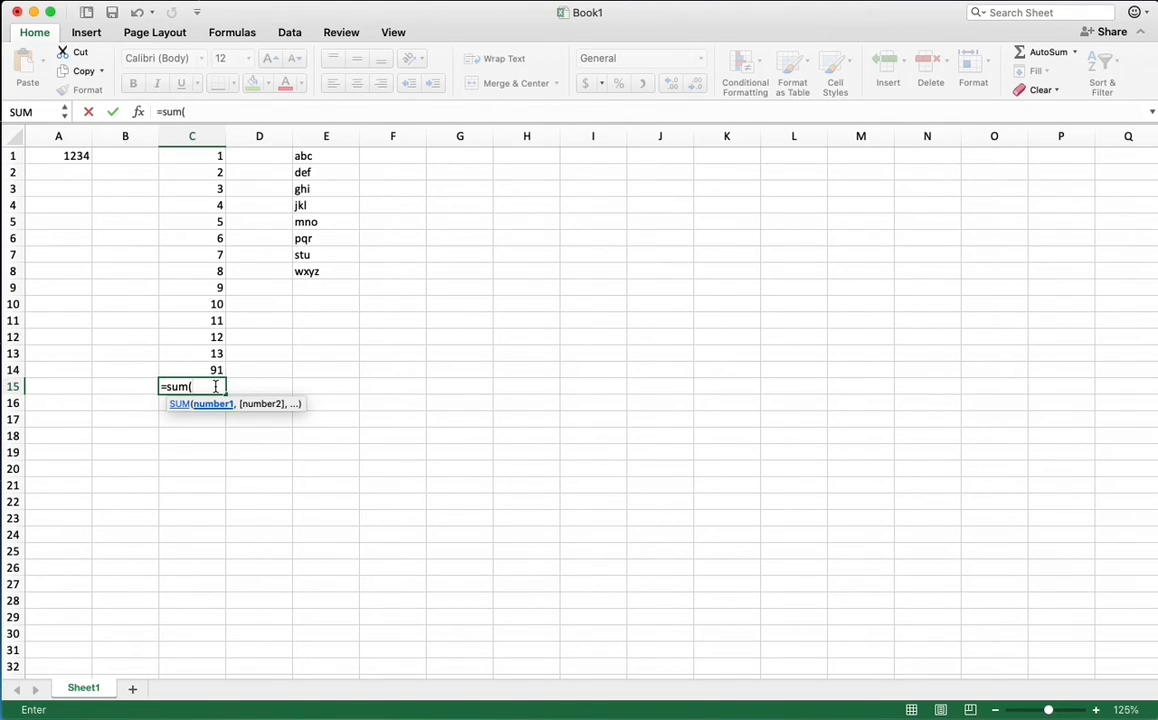
type("c")
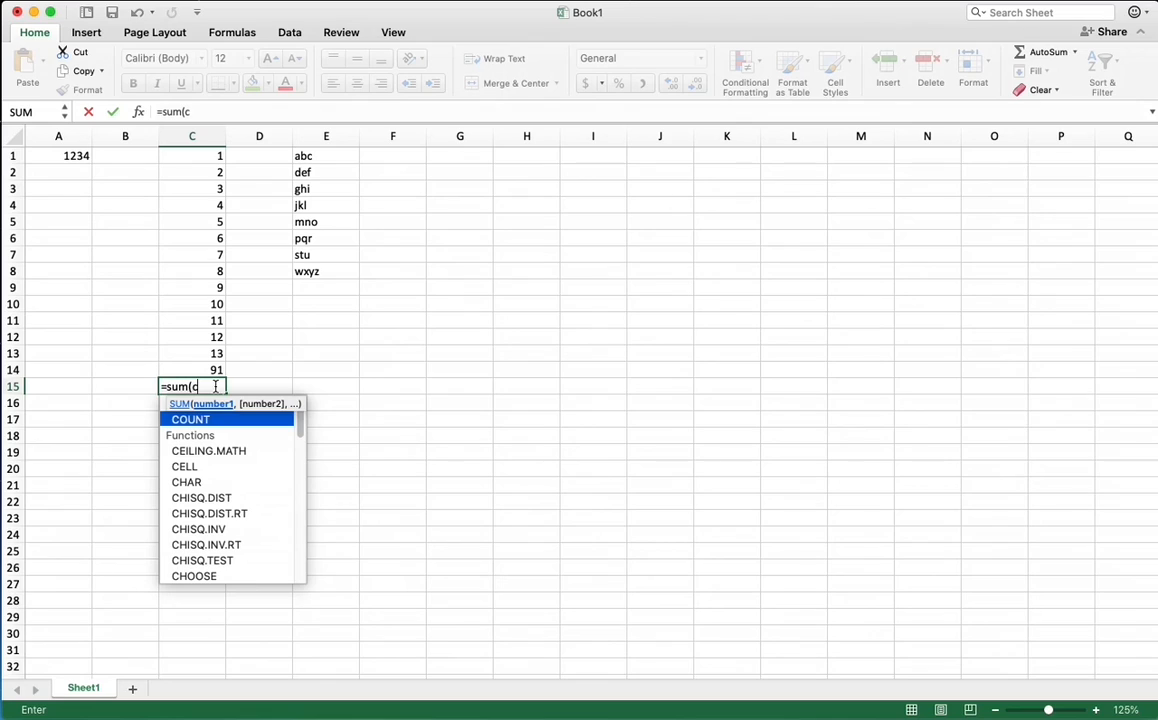
type("1:")
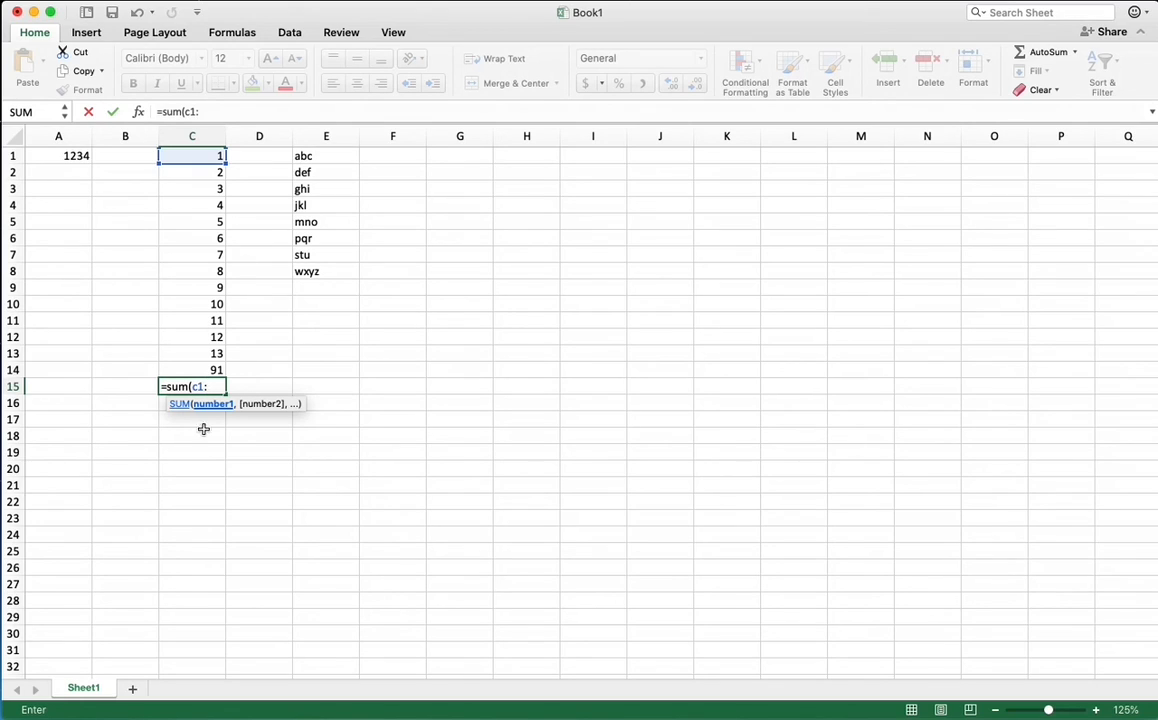
left_click(211, 370)
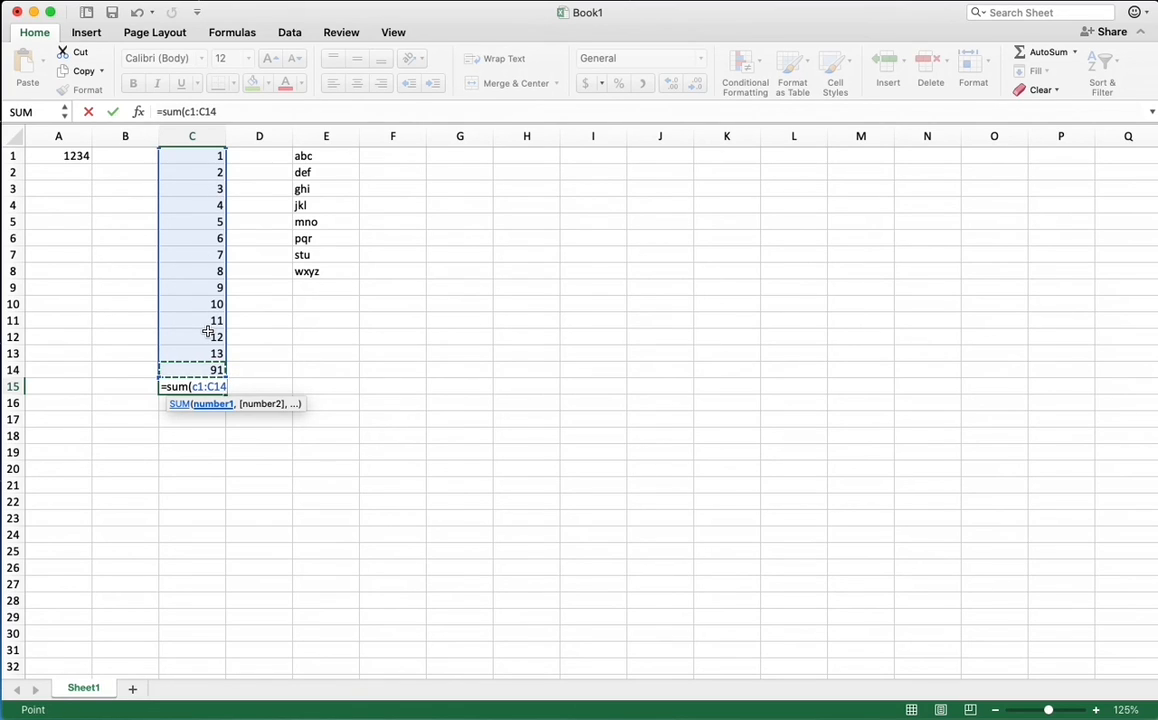
type(")")
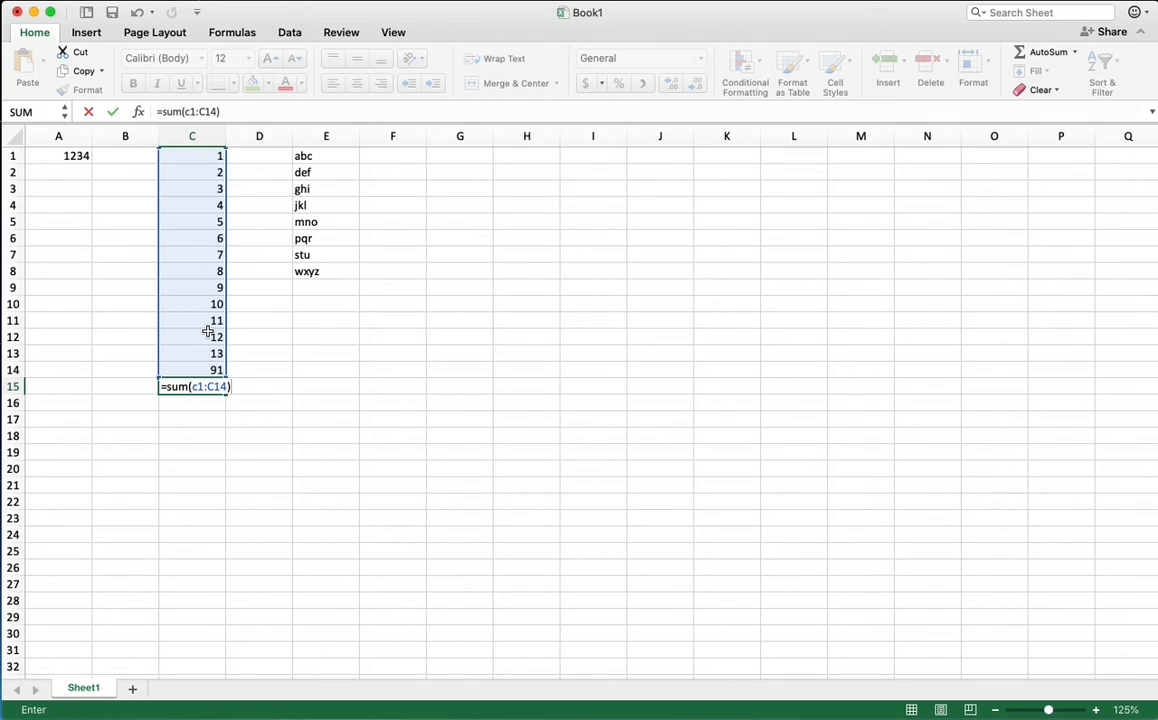
key("Return")
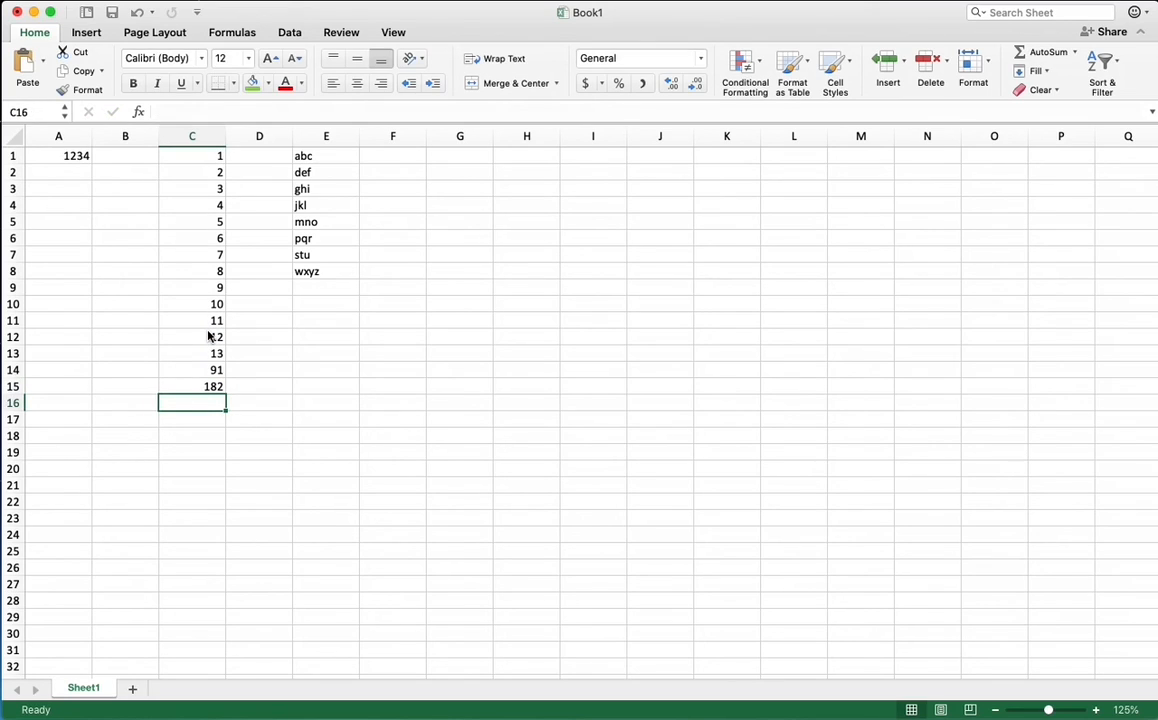
left_click(189, 388)
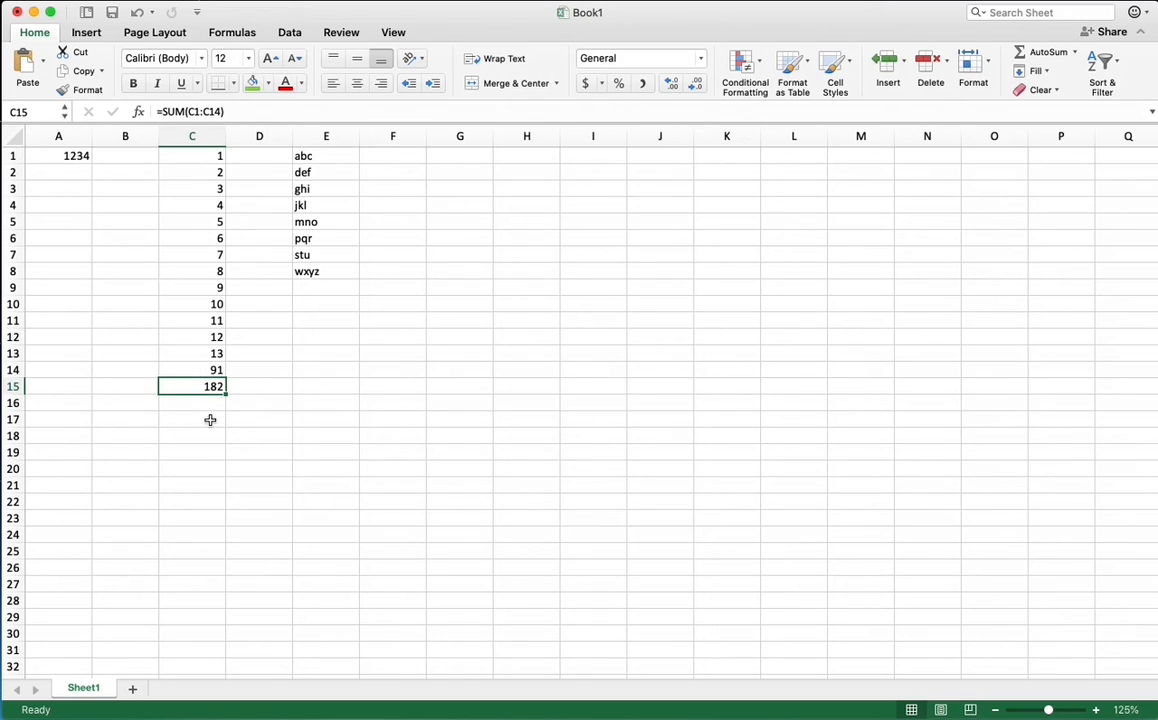
left_click(205, 372)
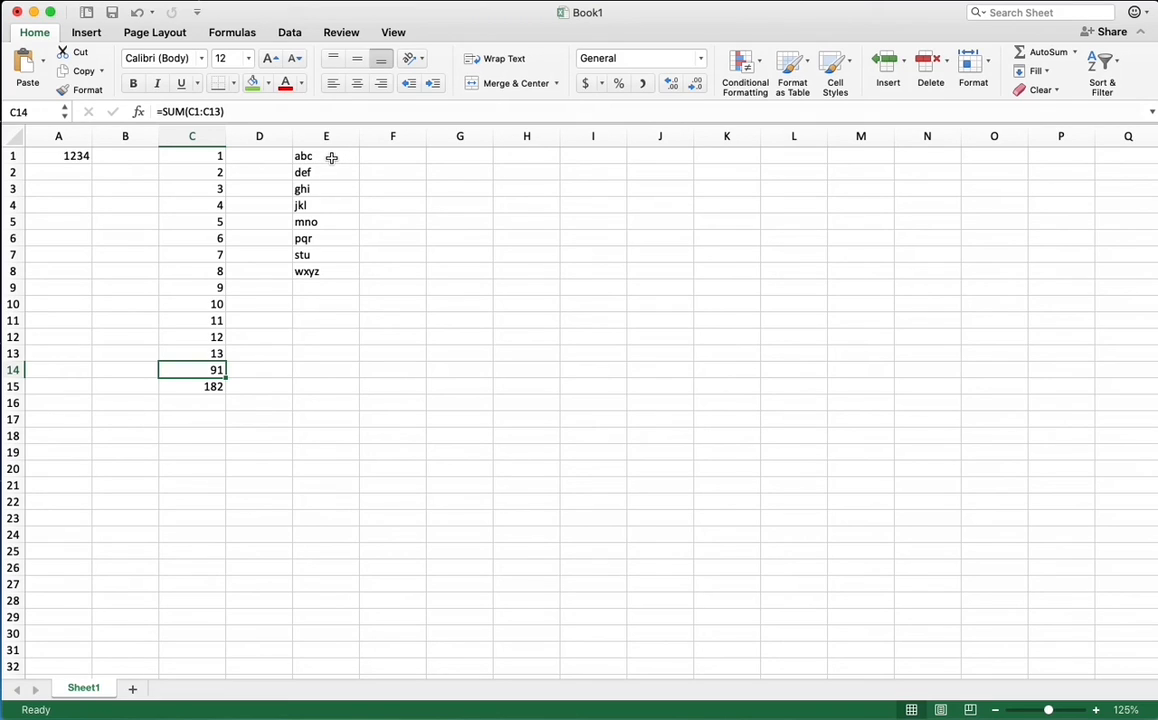
Format the text in E1:E8 with the Avenir Next Condensed font at size 16
left_click_drag(331, 157, 334, 270)
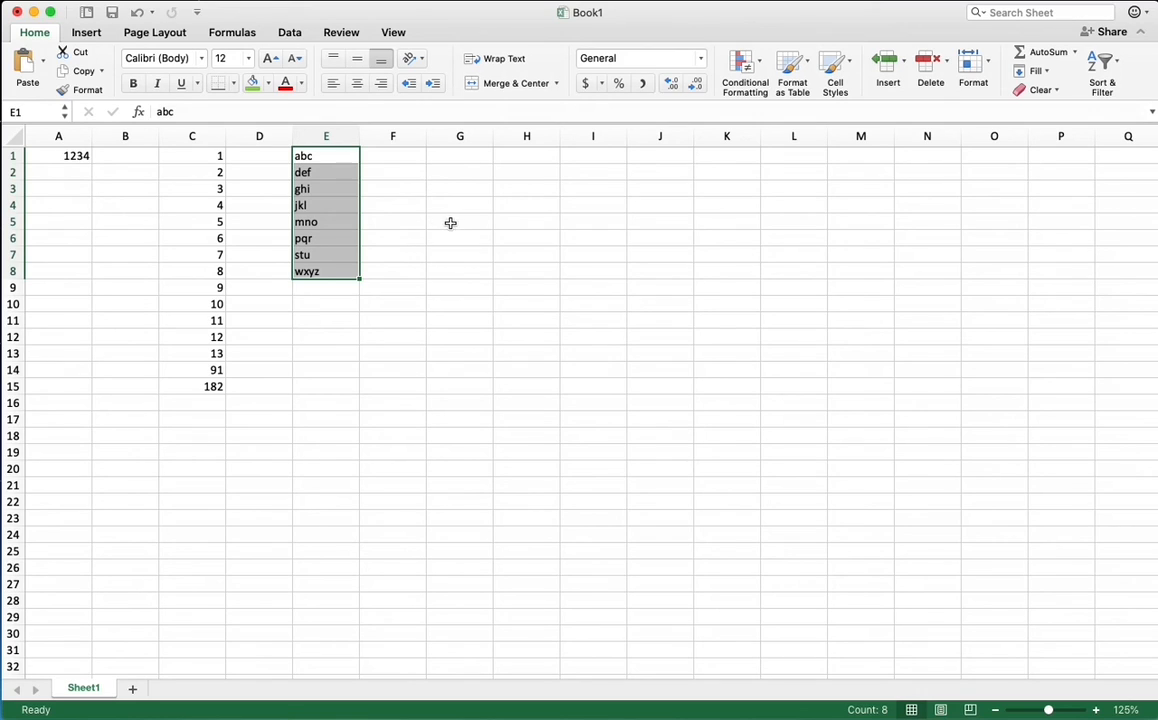
left_click(202, 62)
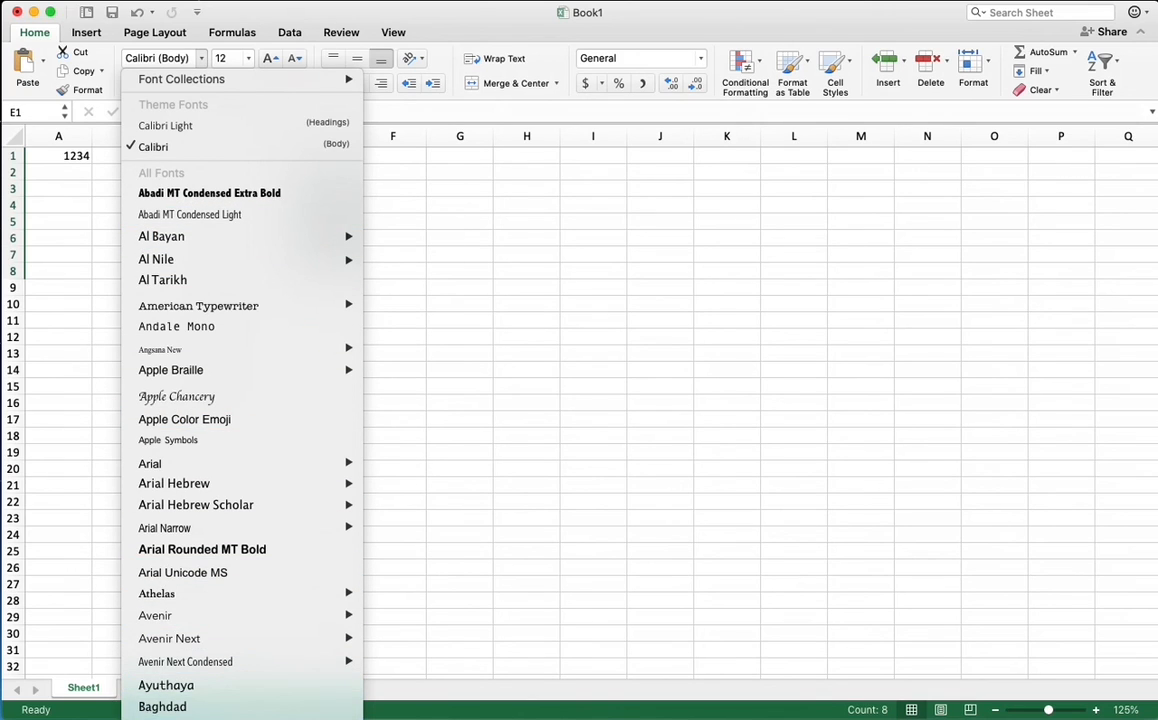
left_click(262, 662)
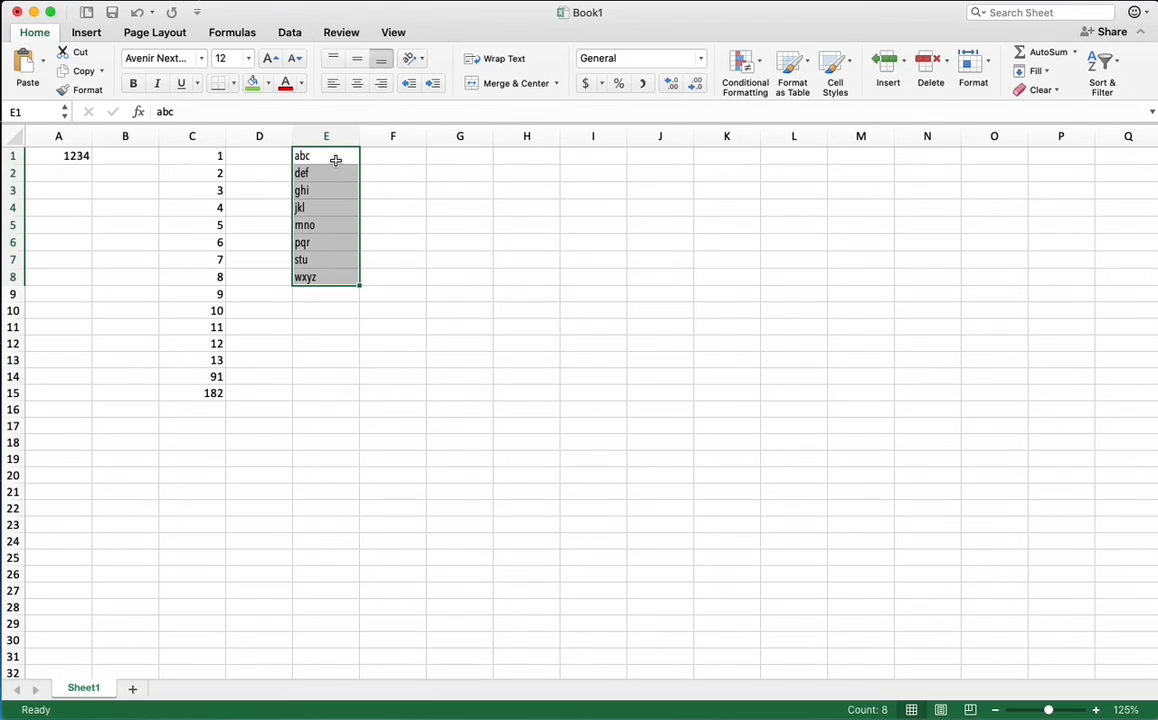
left_click(247, 62)
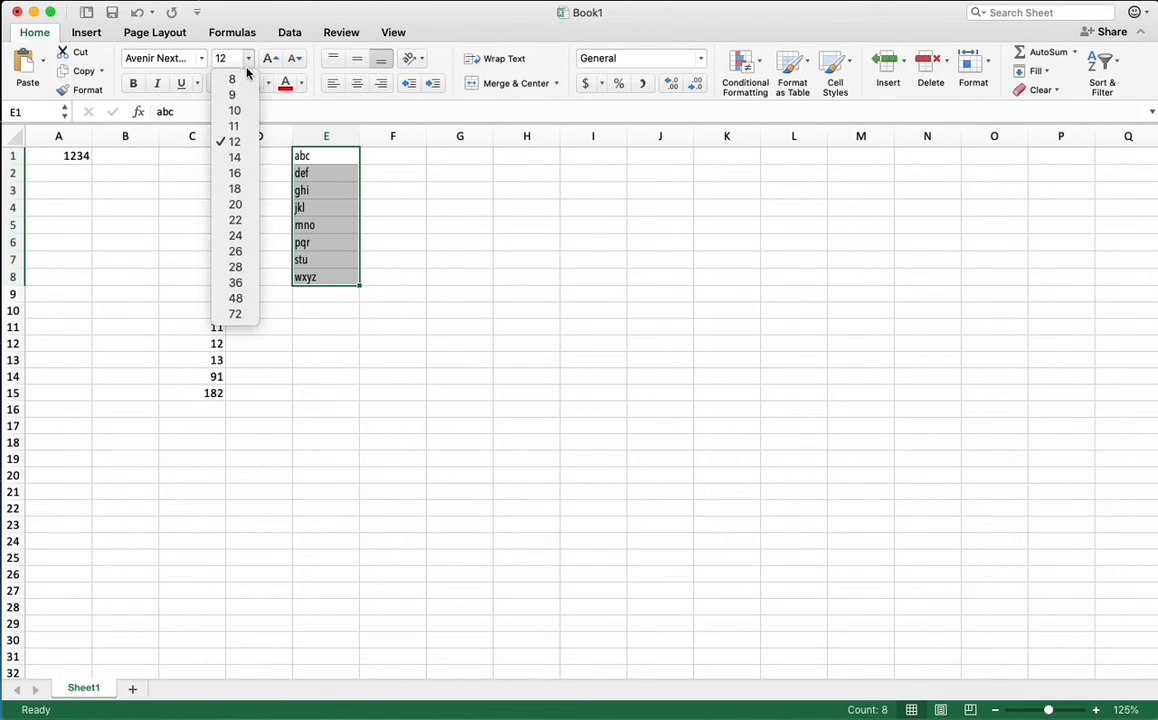
left_click(237, 176)
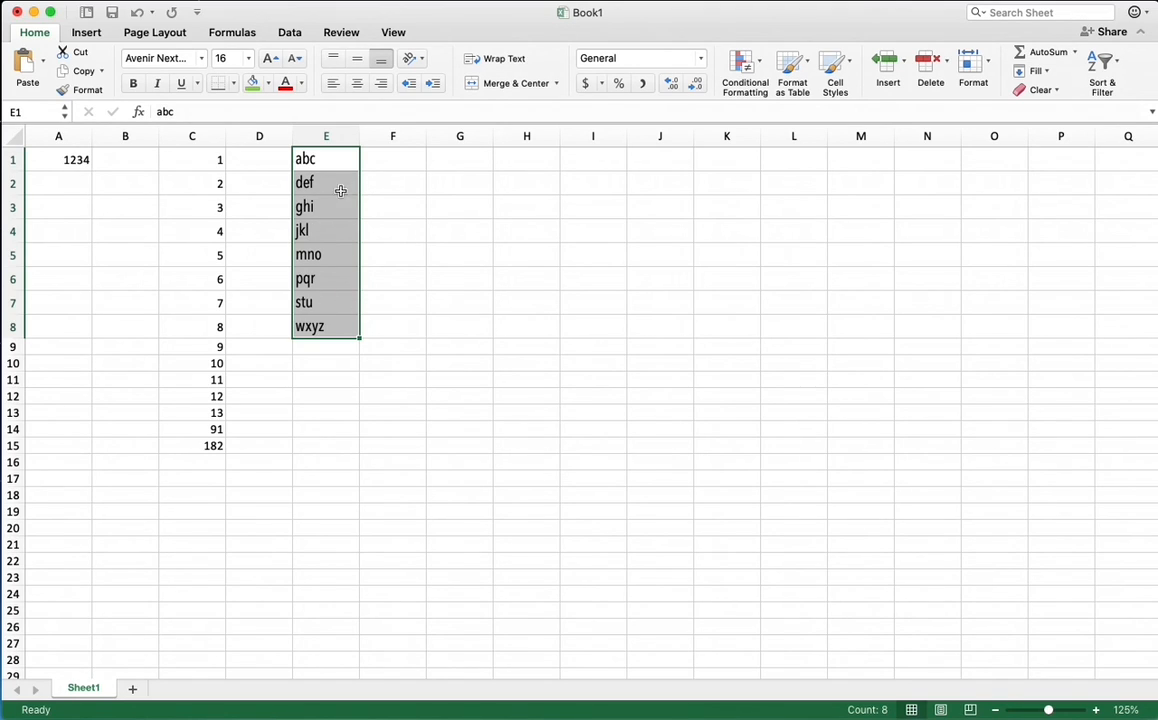
Set the font size of the text in E1:E8 to 14 and its font color to standard green
left_click(271, 60)
left_click(290, 60)
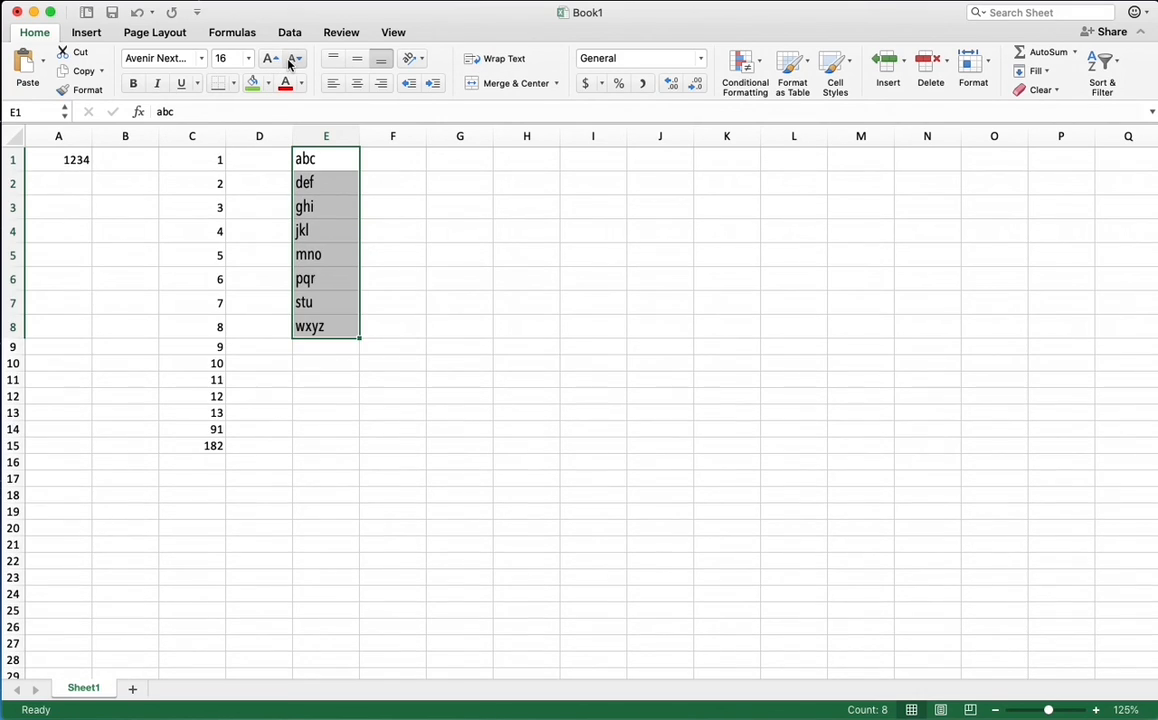
left_click(290, 60)
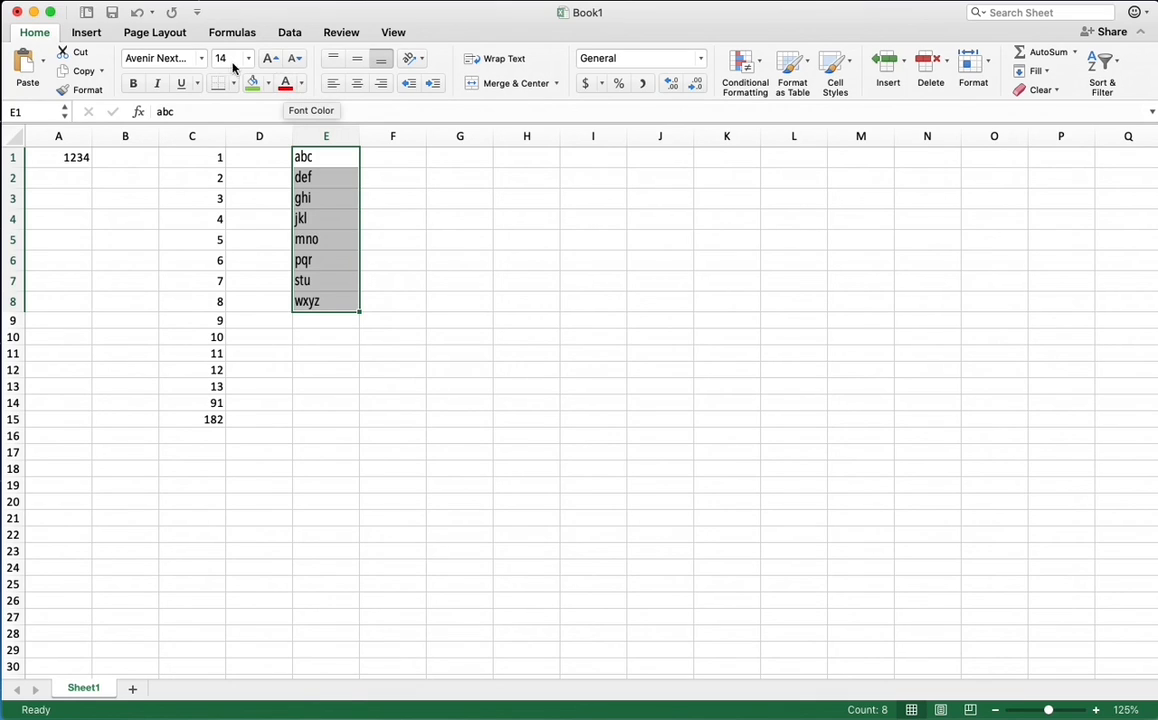
left_click(303, 87)
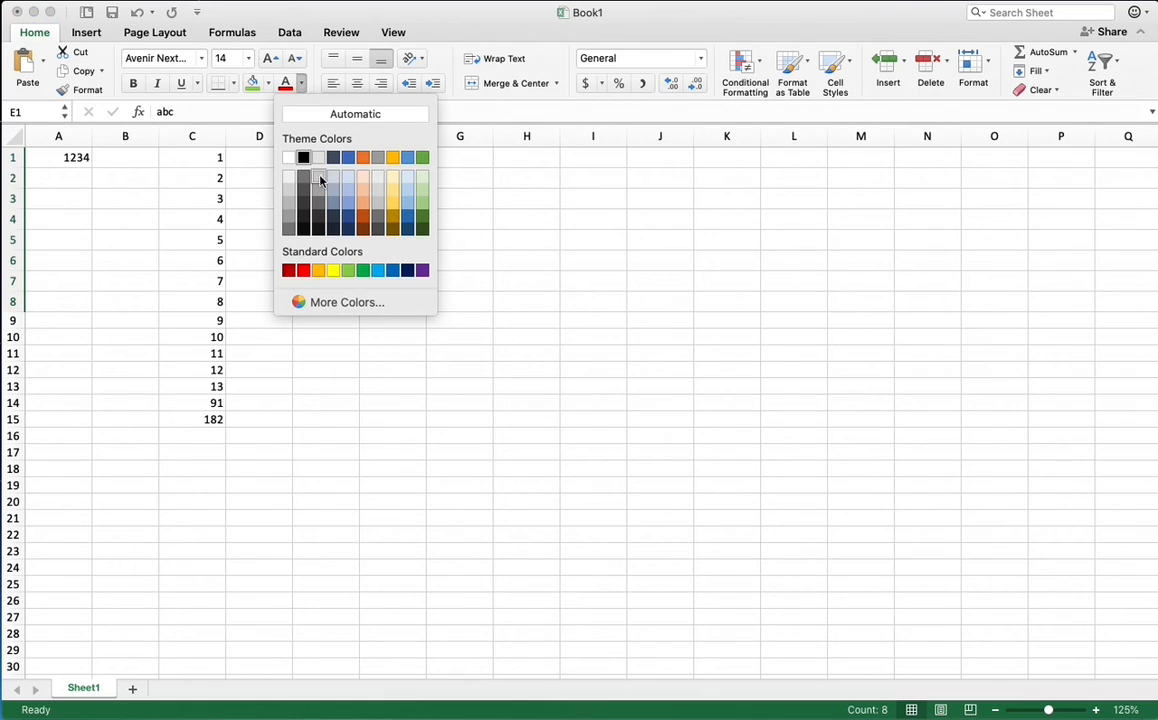
left_click(362, 269)
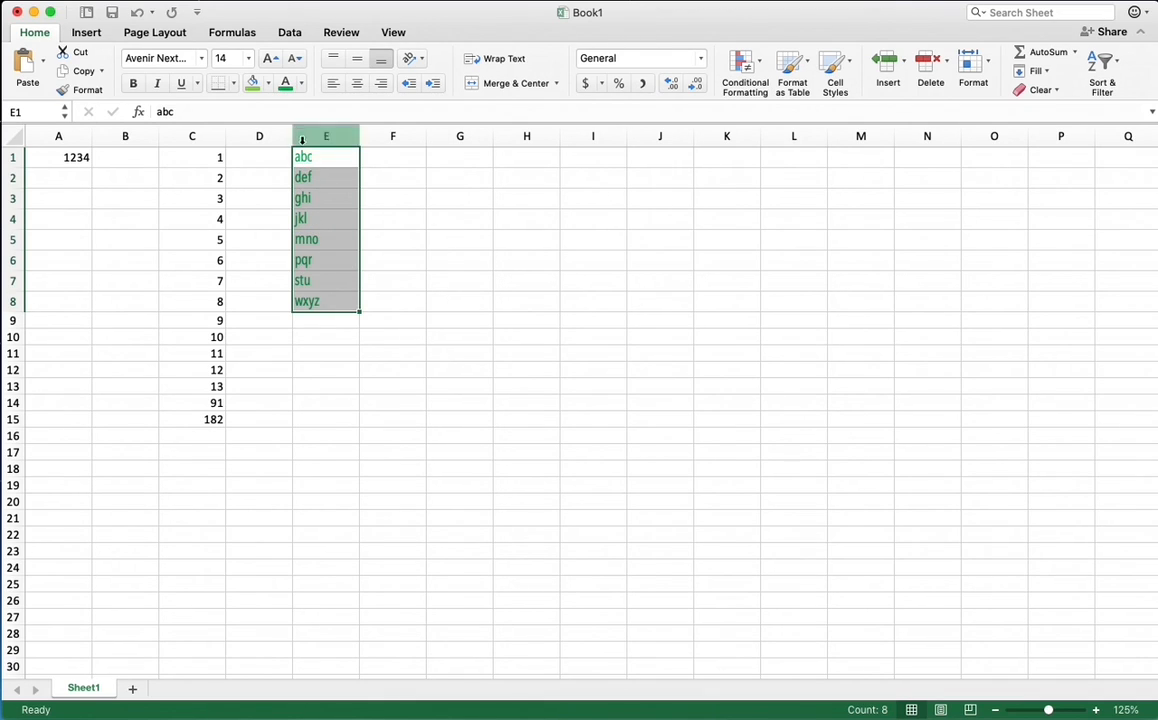
Try a standard red fill on cells E1:E8 and deselect the range to view it
left_click(268, 86)
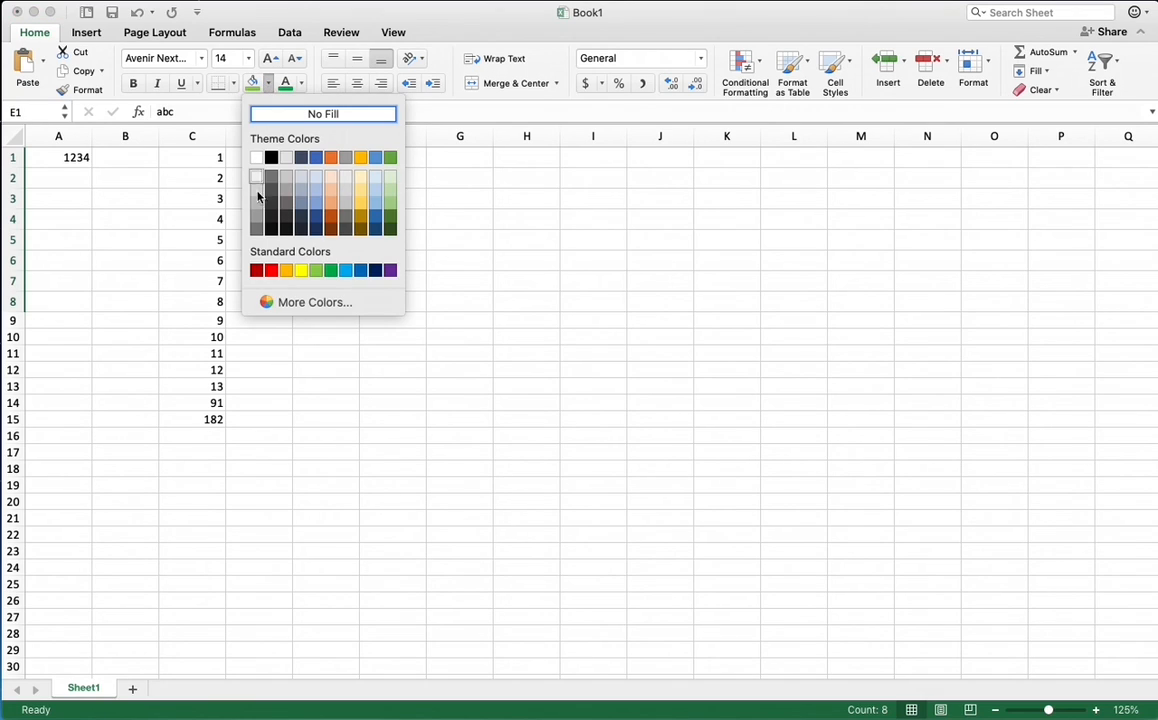
left_click(272, 272)
left_click(406, 298)
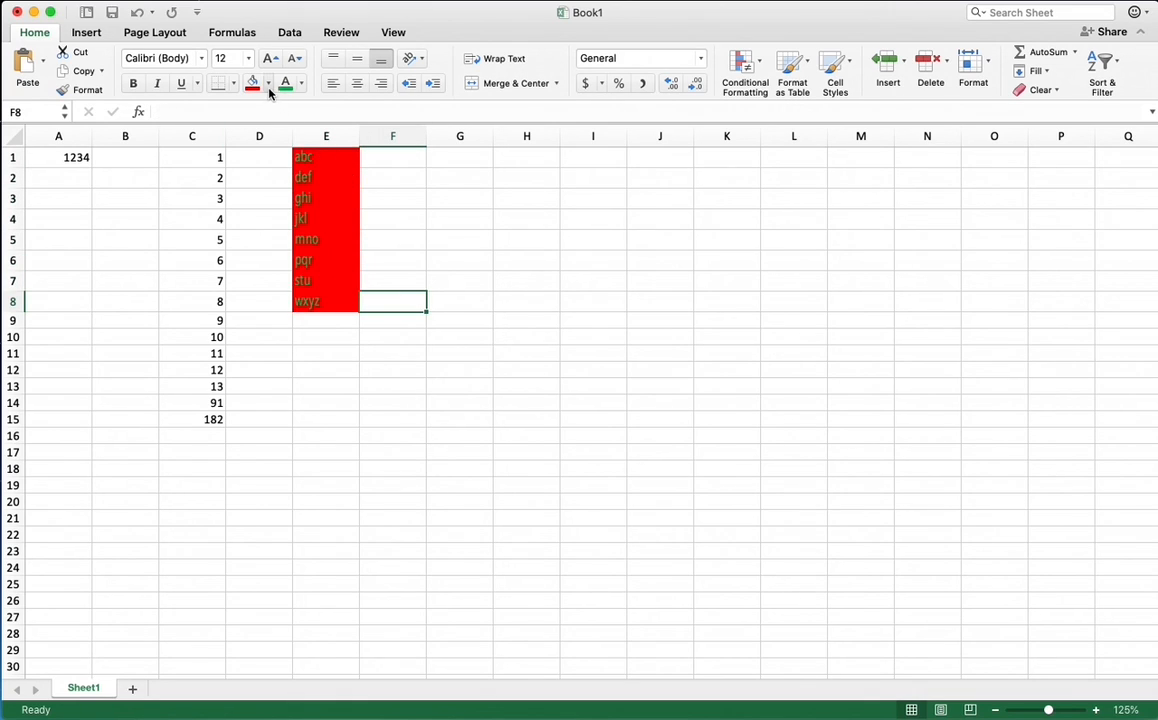
Change the fill color of cells E1:E8 to black and deselect the range to view it
left_click_drag(336, 160, 324, 309)
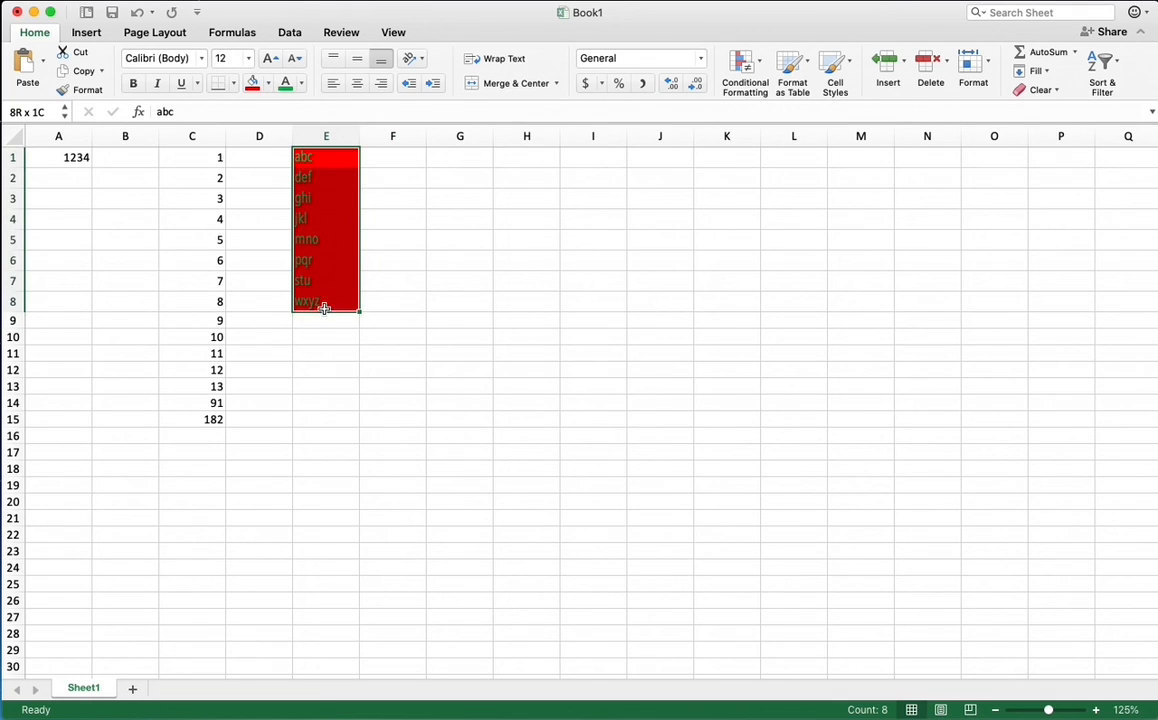
left_click(268, 83)
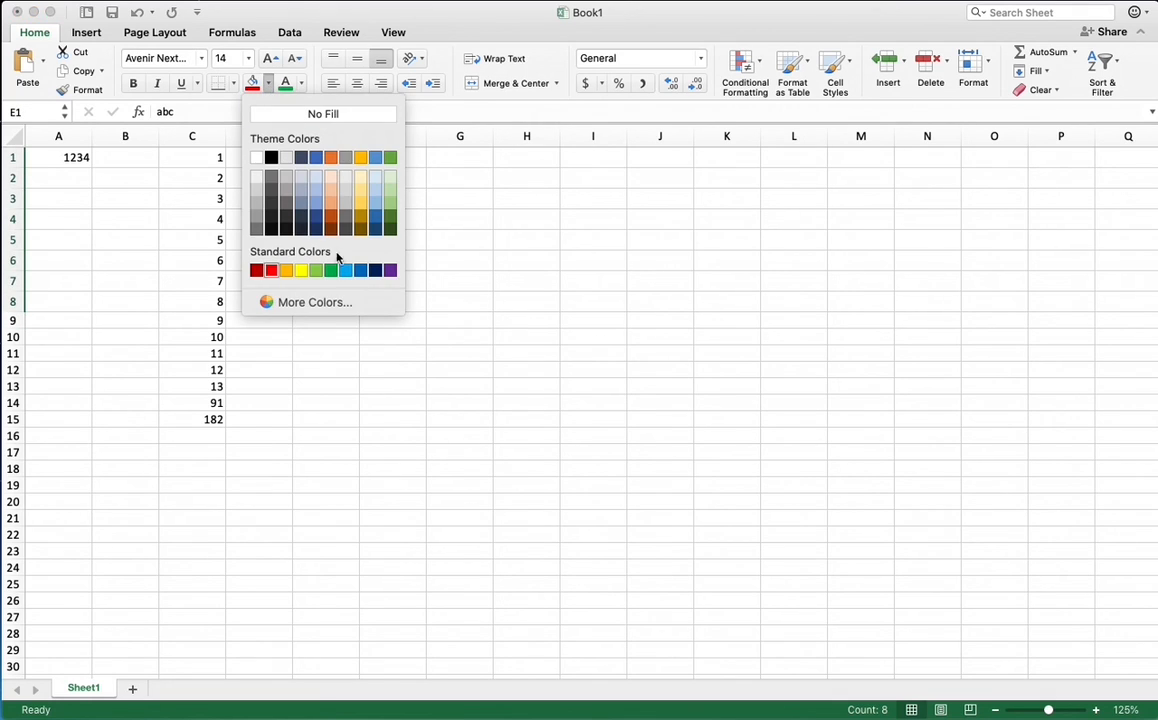
left_click(271, 157)
left_click(372, 306)
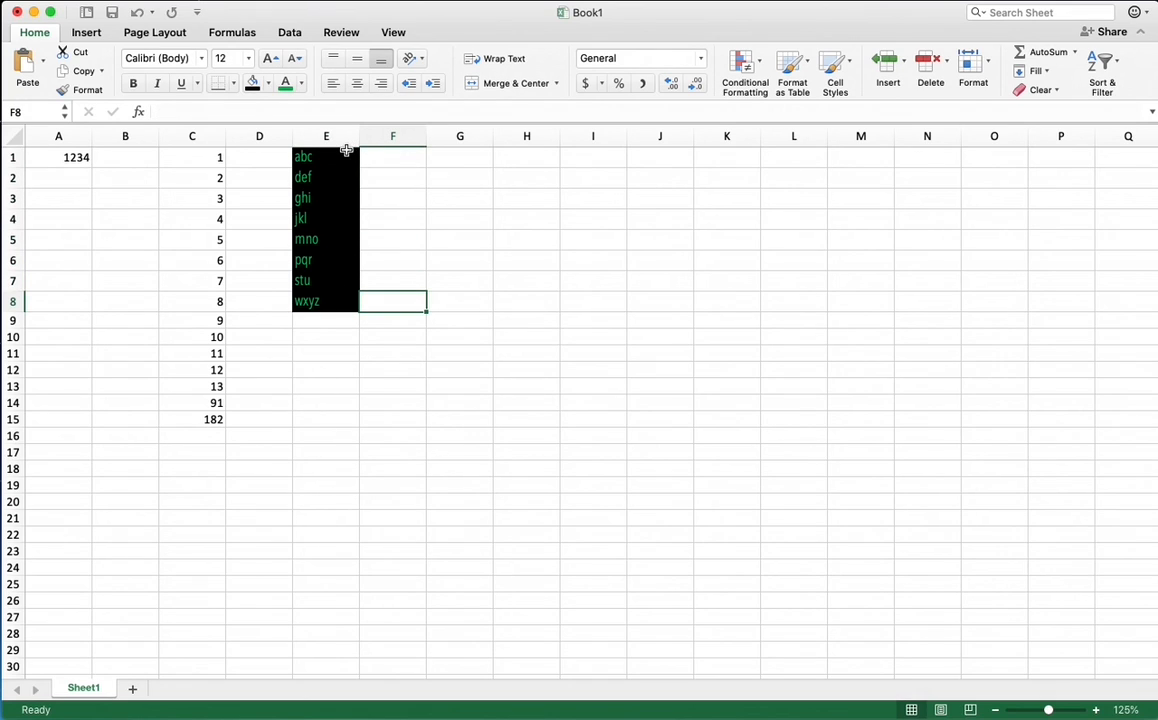
Reselect cells E1:E8 and set their fill color to white
left_click_drag(346, 150, 326, 300)
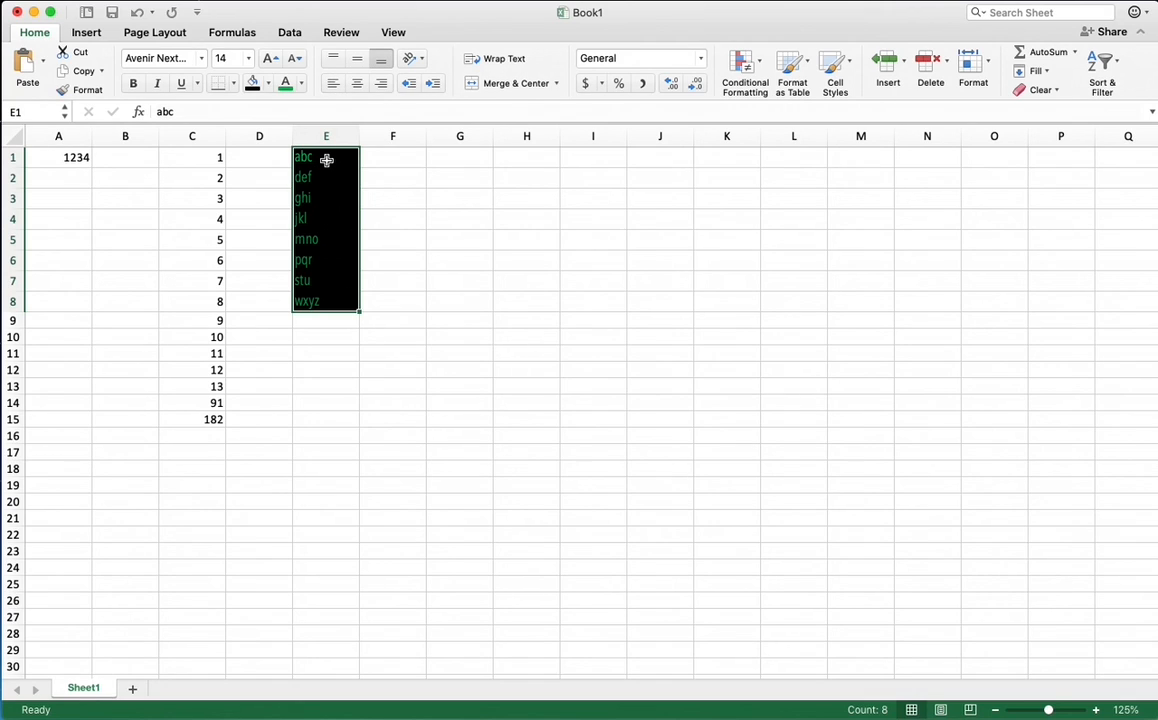
left_click_drag(326, 160, 313, 302)
left_click(268, 84)
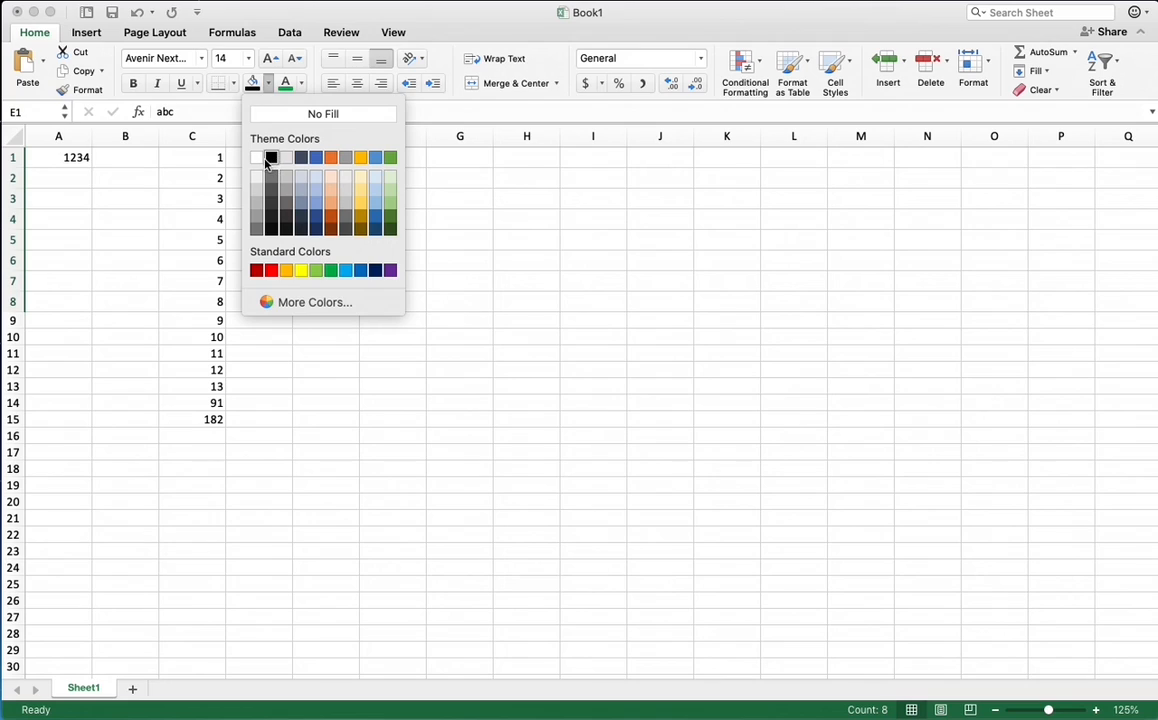
left_click(258, 159)
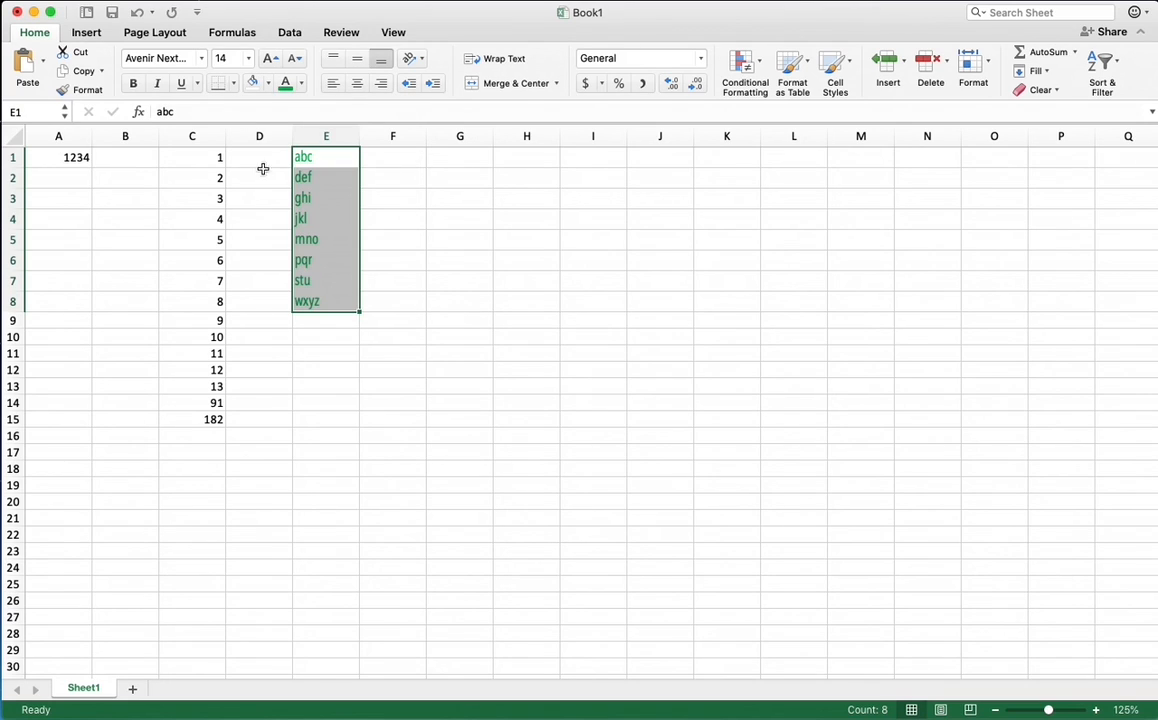
Try center and right alignment on the text in E1:E8, finishing with left alignment
left_click(363, 89)
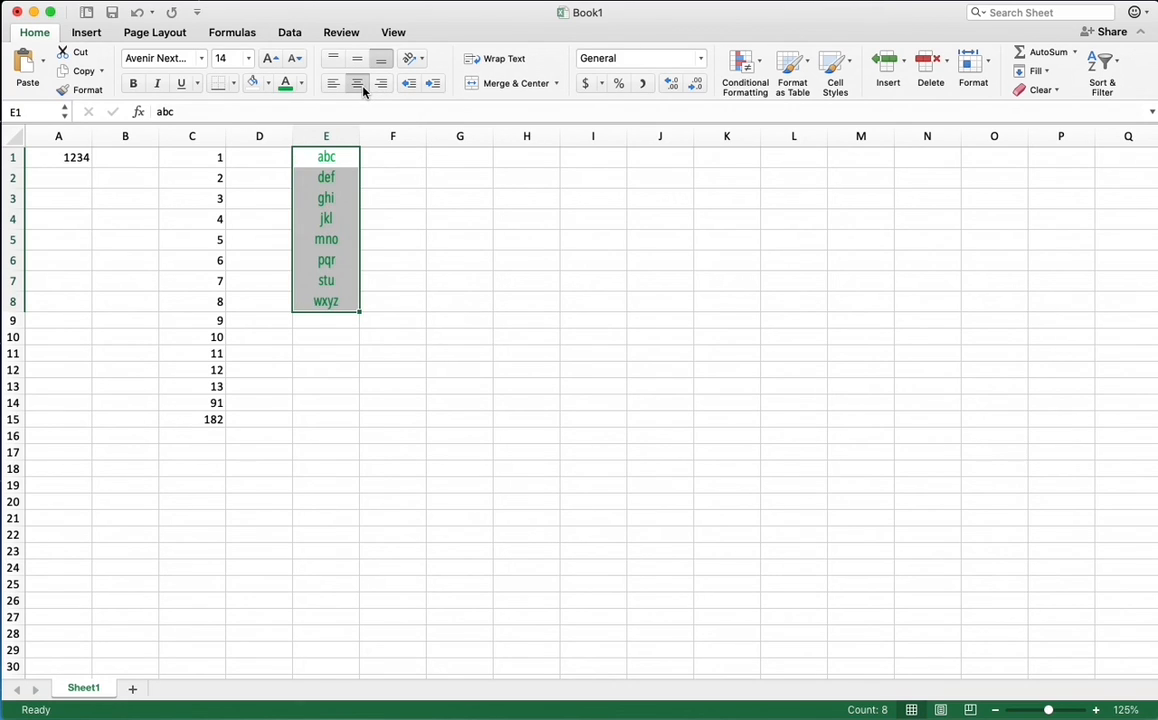
left_click(381, 88)
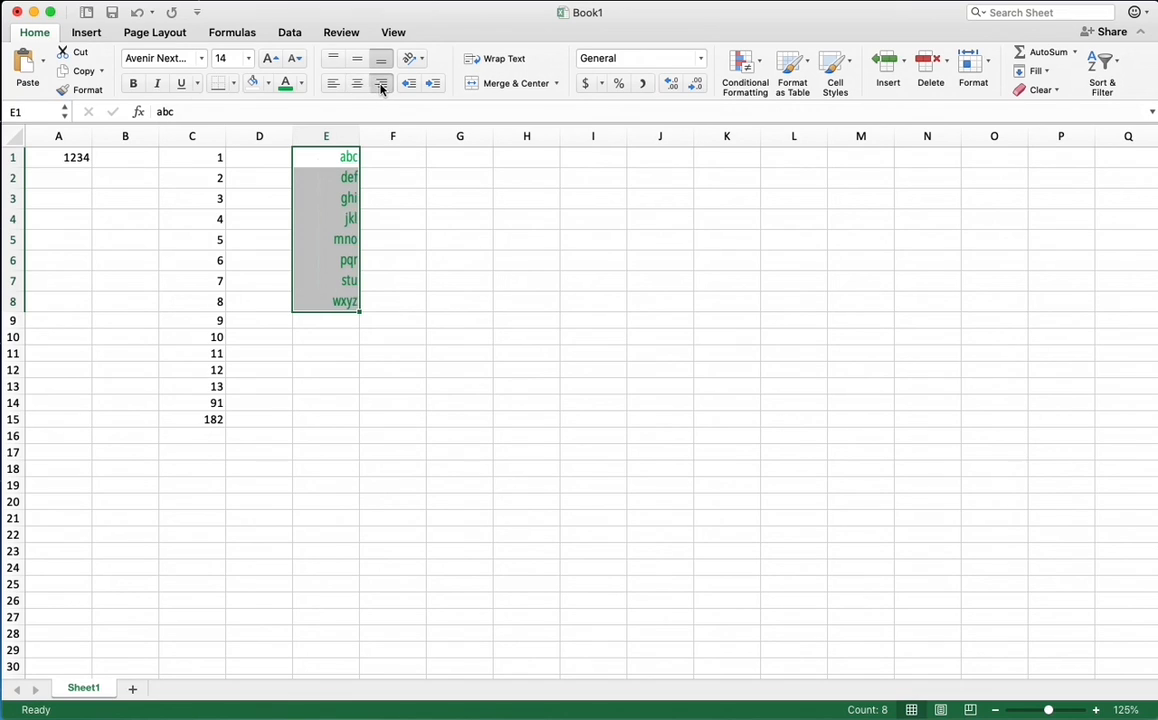
left_click(340, 87)
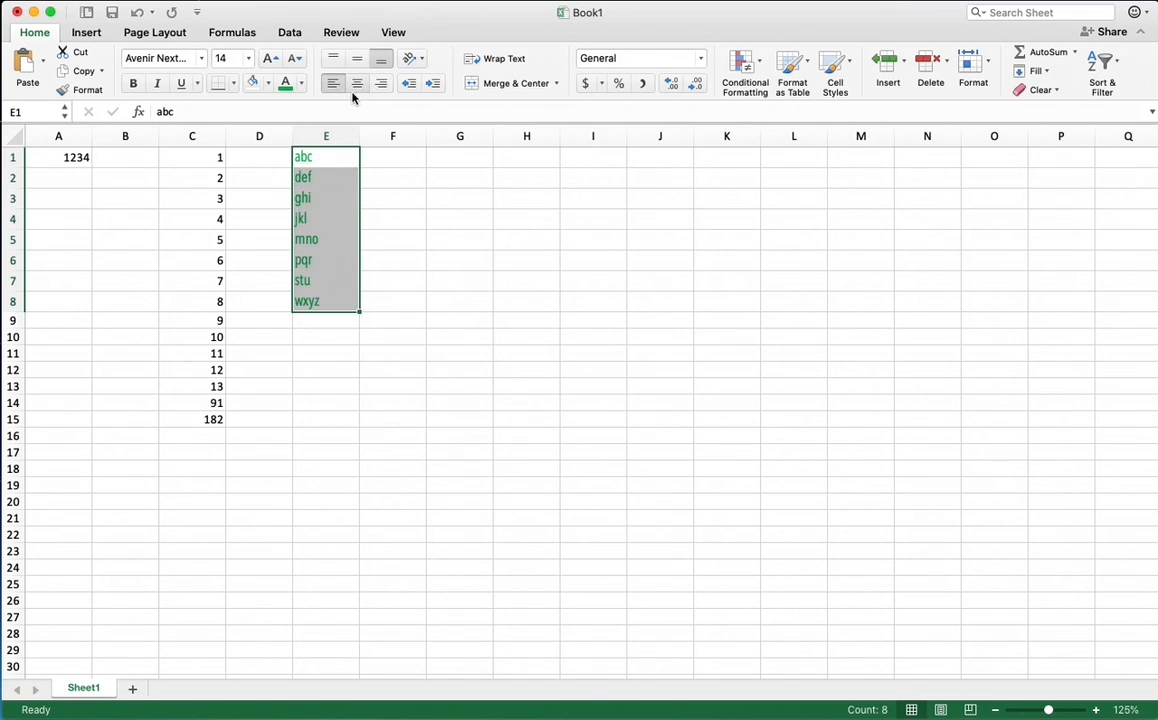
Make the text in E1:E8 bold and italic
left_click(136, 86)
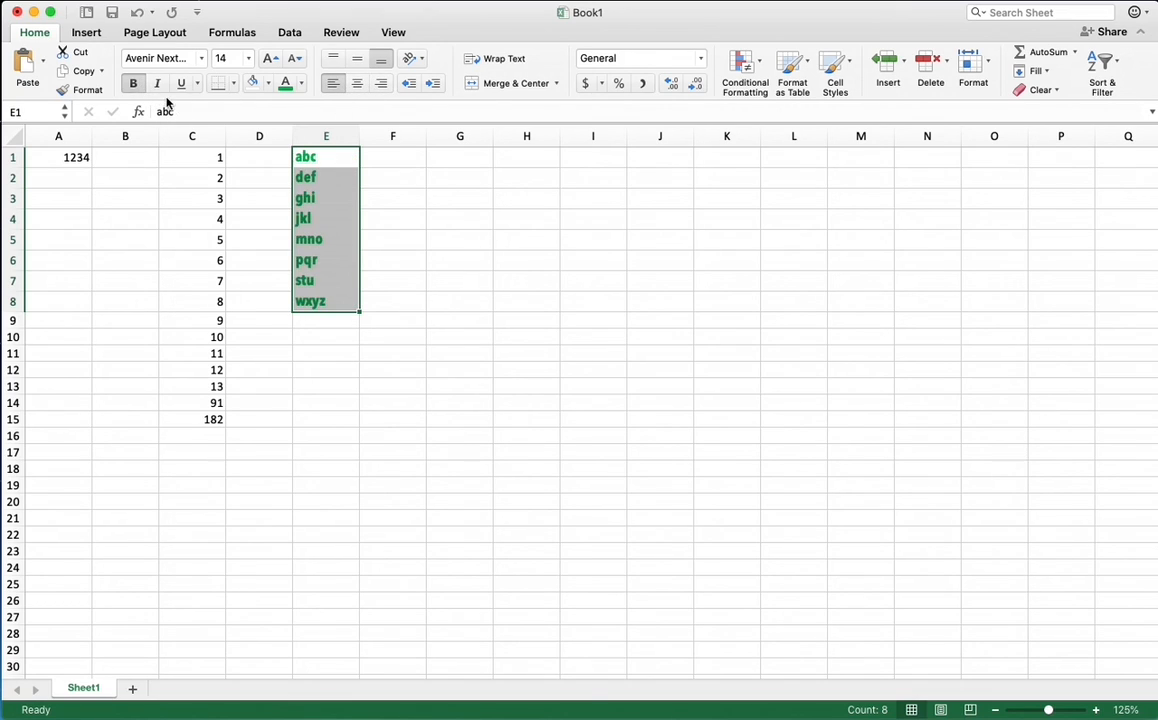
left_click(159, 85)
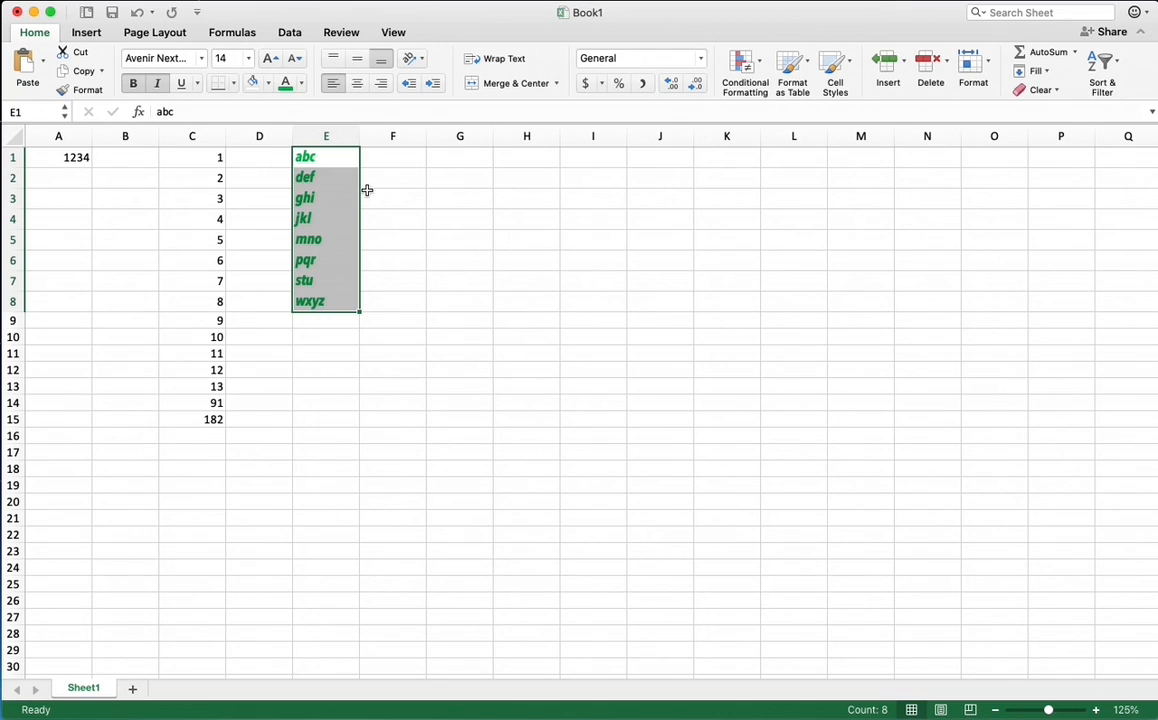